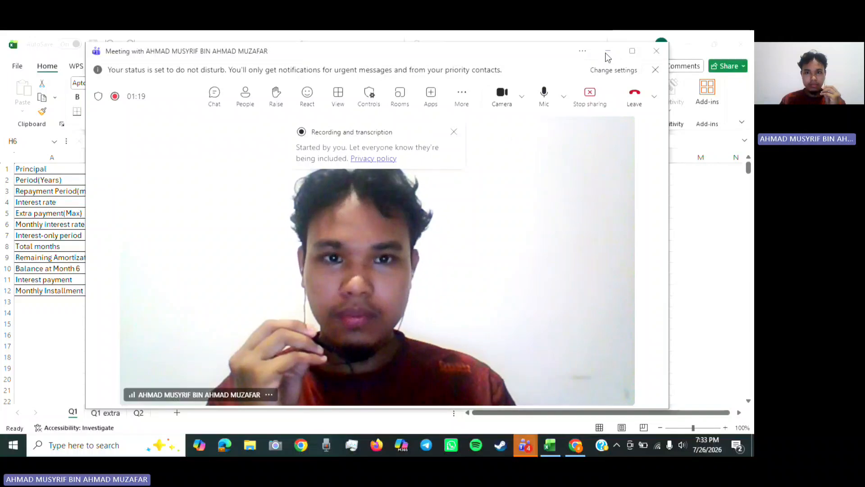
Minimize the meeting window, switch to Chrome, and read the loan question on page 3 of the Excel Assignment SMA2033 A252 PDF.
left_click(608, 52)
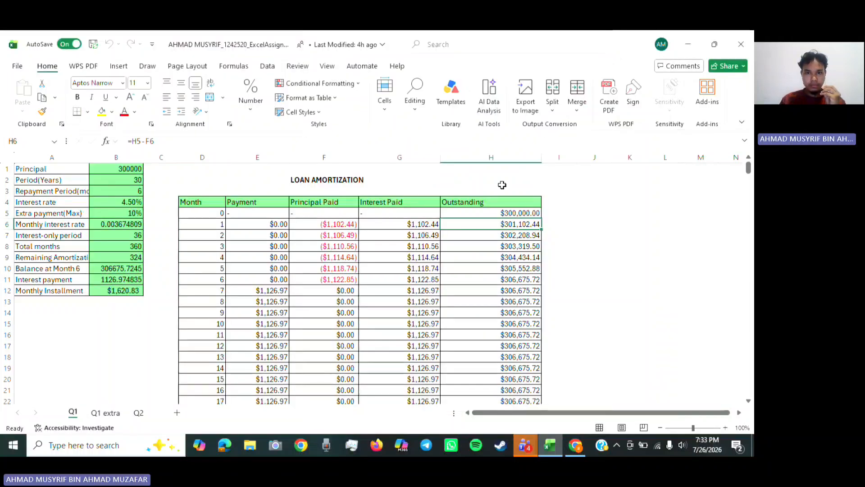
left_click(575, 446)
scroll(270, 280, "up", 1)
right_click(271, 281)
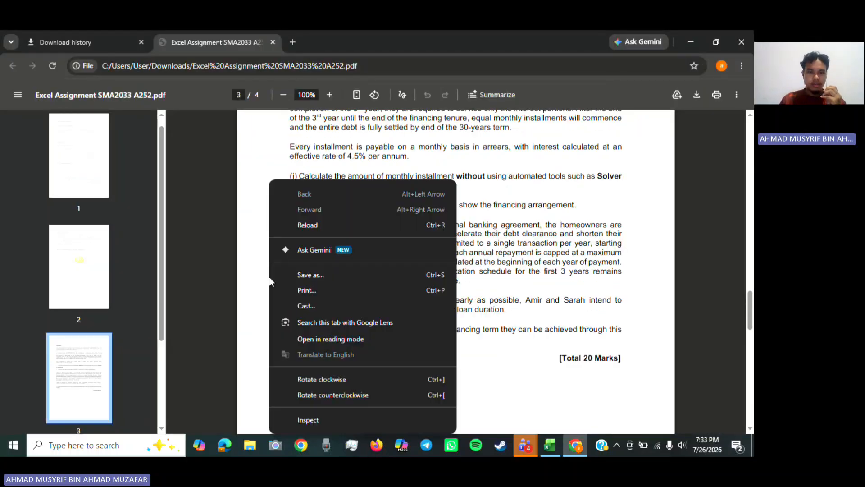
left_click(508, 204)
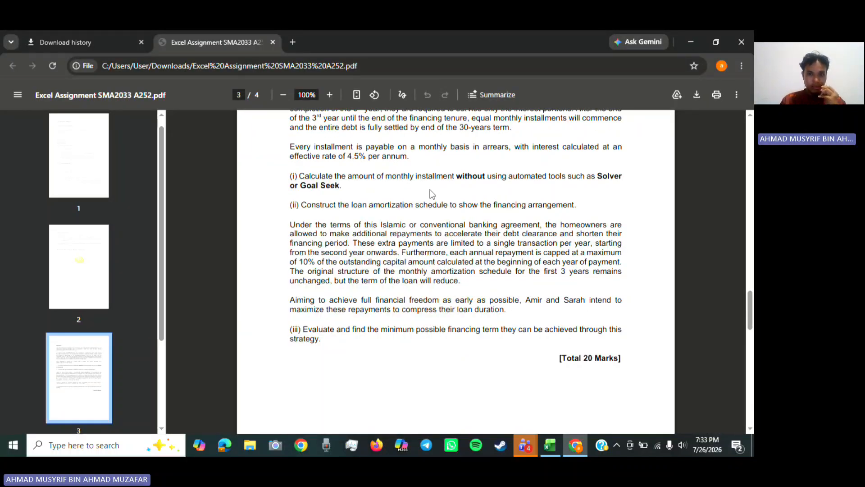
scroll(428, 200, "up", 1)
scroll(428, 199, "up", 1)
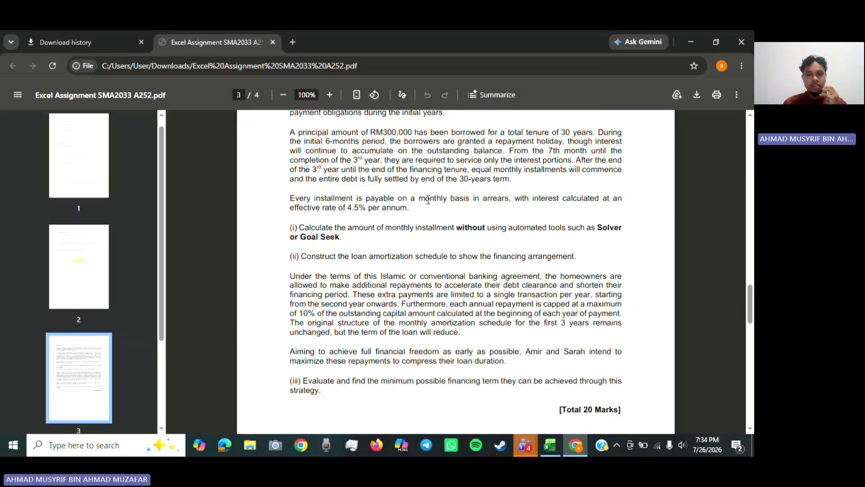
Switch to Excel and inspect the formulas for monthly interest rate, balance at month 6, interest payment and monthly installment on sheet Q1.
left_click(550, 445)
scroll(122, 249, "up", 3)
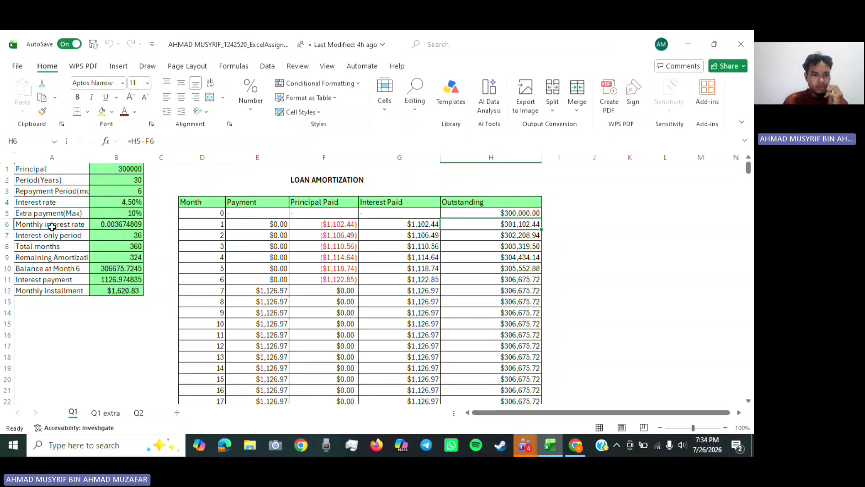
left_click(107, 226)
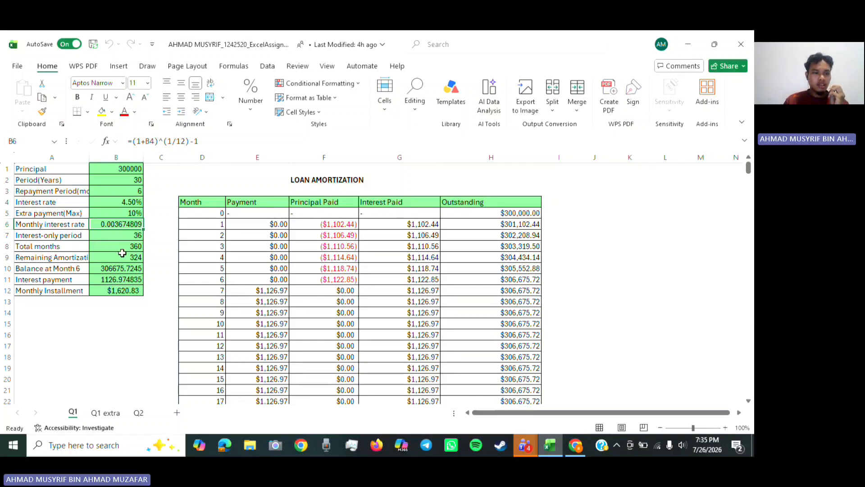
left_click(102, 268)
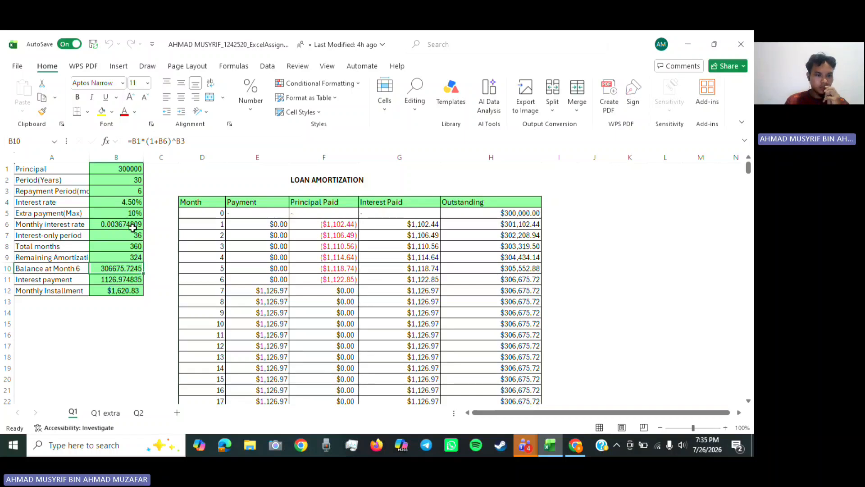
left_click(107, 281)
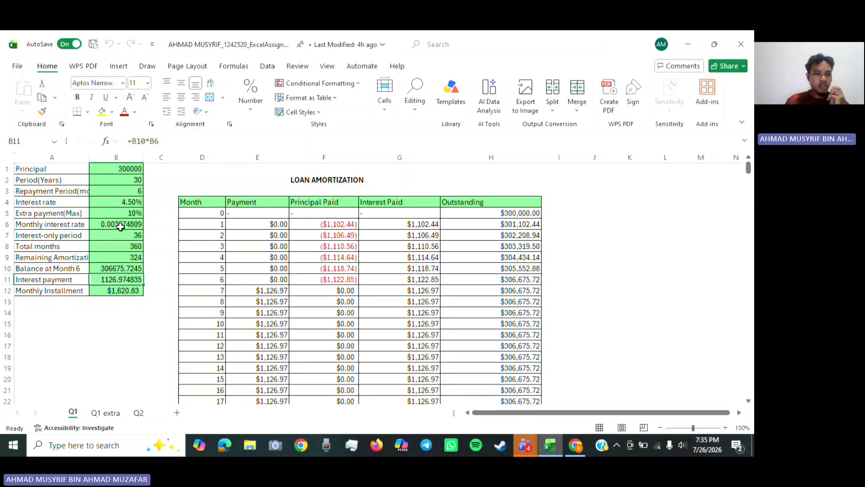
left_click(108, 289)
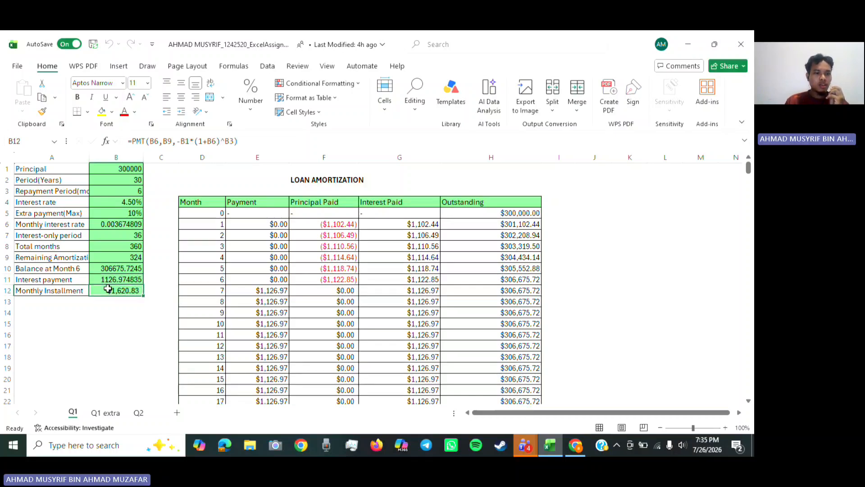
left_click(139, 143)
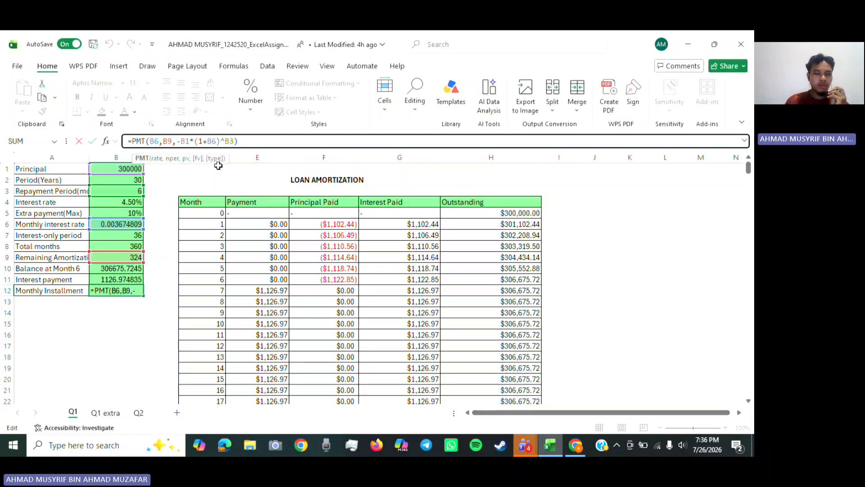
left_click(110, 300)
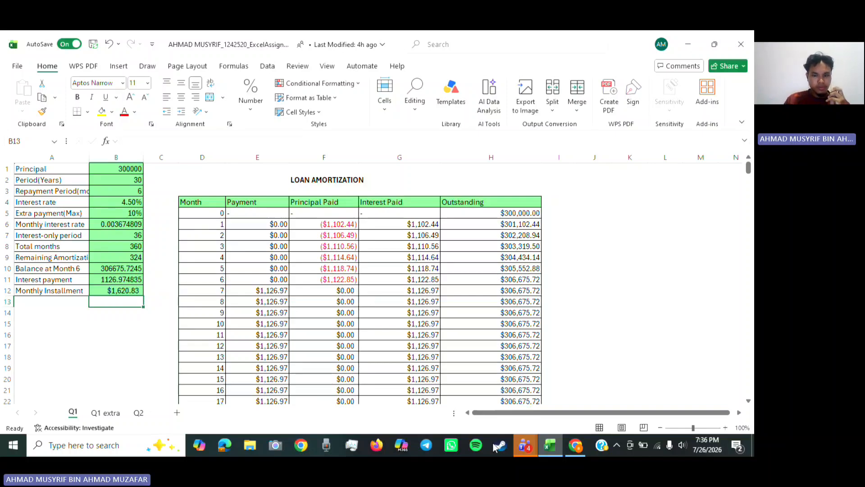
Check the amortization schedule task, part (ii), in the assignment PDF in Chrome and return to the Excel workbook.
left_click(573, 446)
scroll(482, 279, "down", 1)
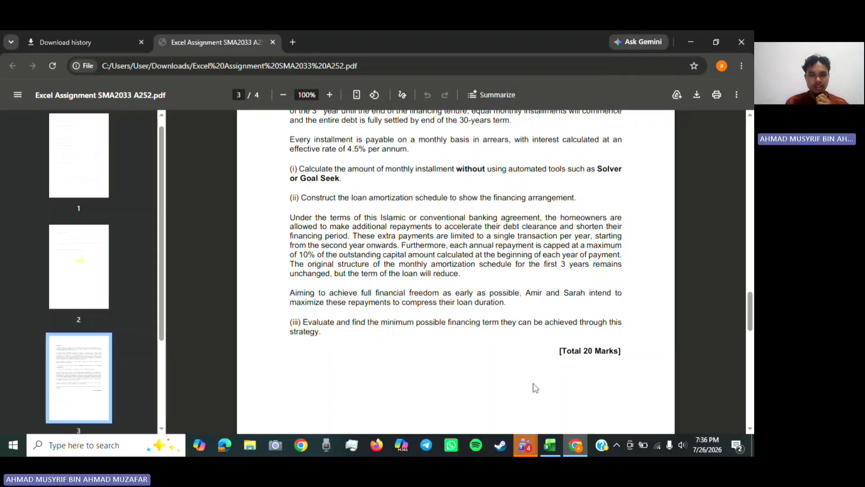
left_click(551, 446)
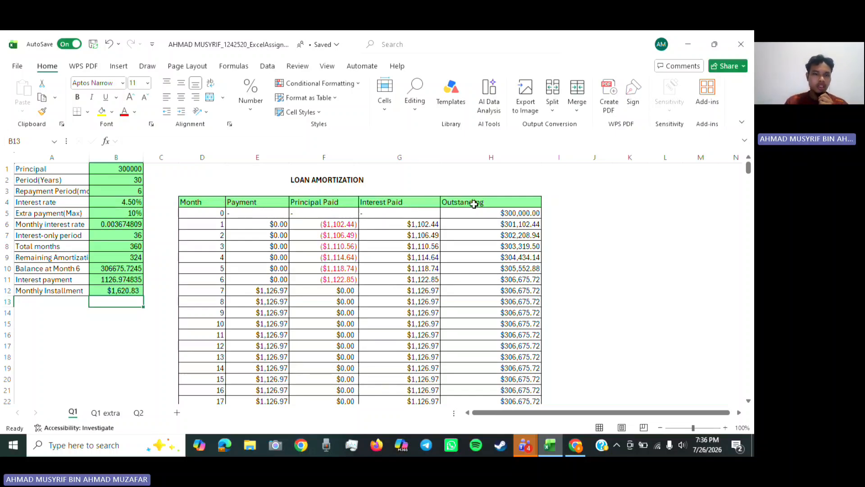
Inspect the month 1 formulas in the Month and Payment columns and examine the payments through month 360.
left_click(205, 224)
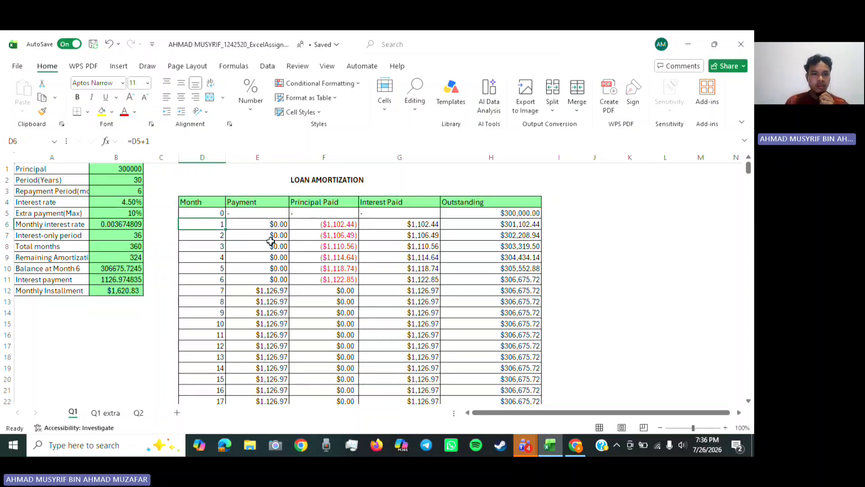
left_click(274, 224)
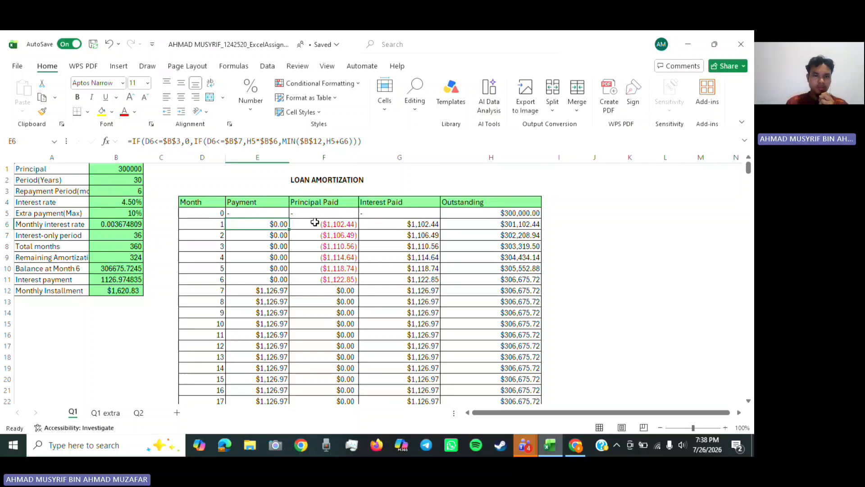
scroll(297, 231, "down", 20)
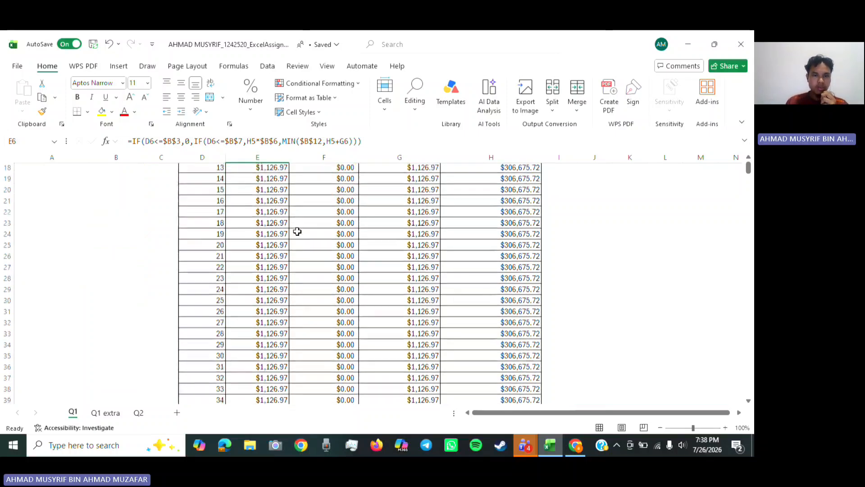
scroll(298, 231, "down", 20)
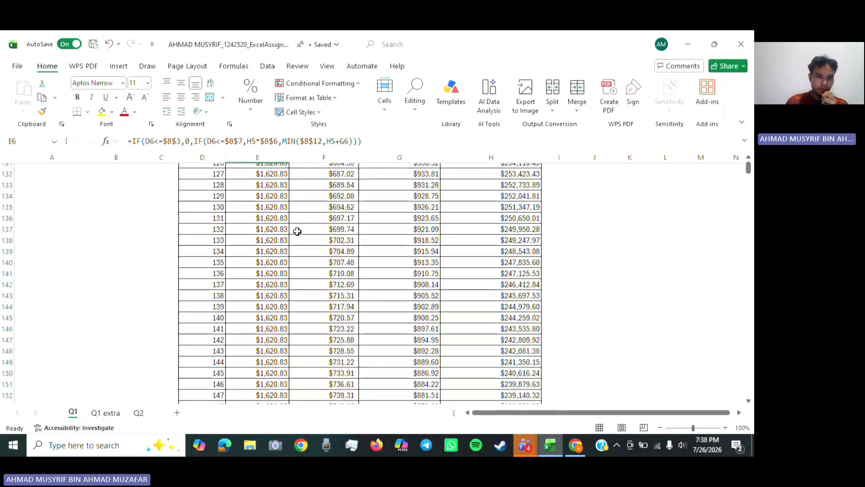
scroll(297, 231, "down", 20)
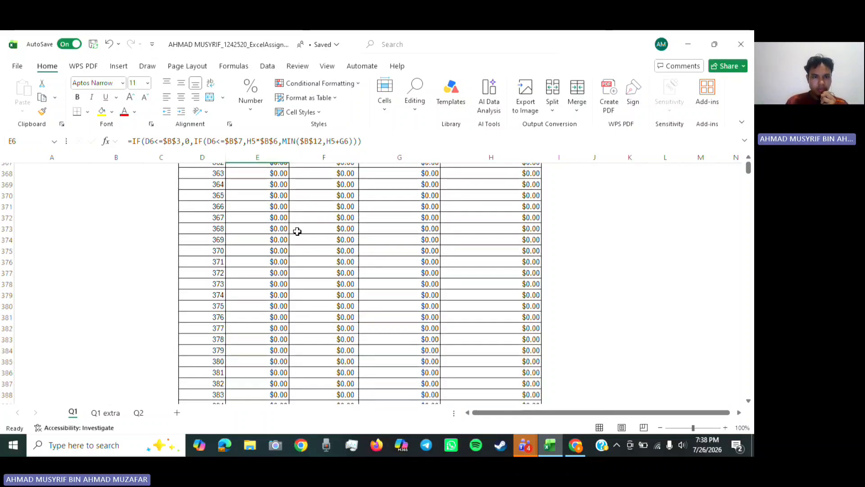
scroll(297, 231, "up", 3)
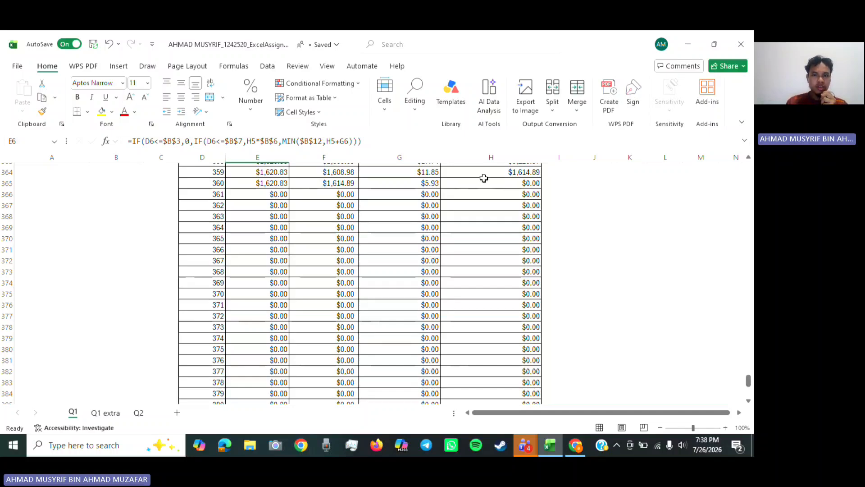
scroll(427, 218, "up", 1)
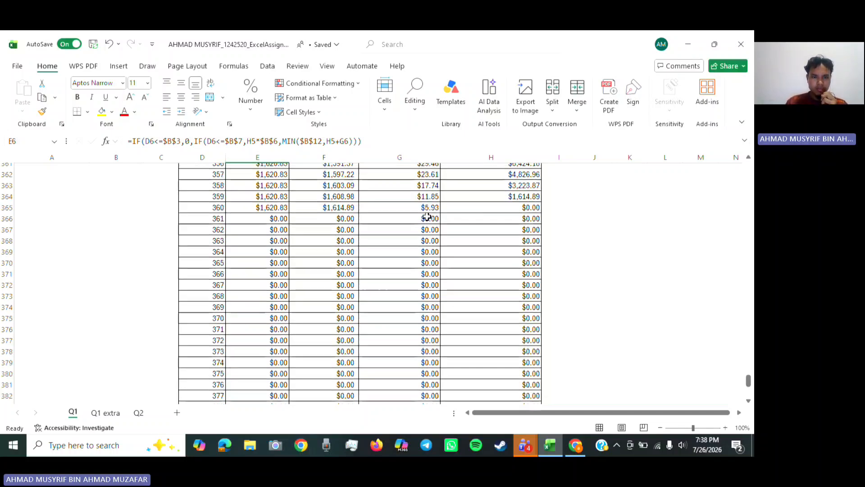
scroll(427, 218, "up", 1)
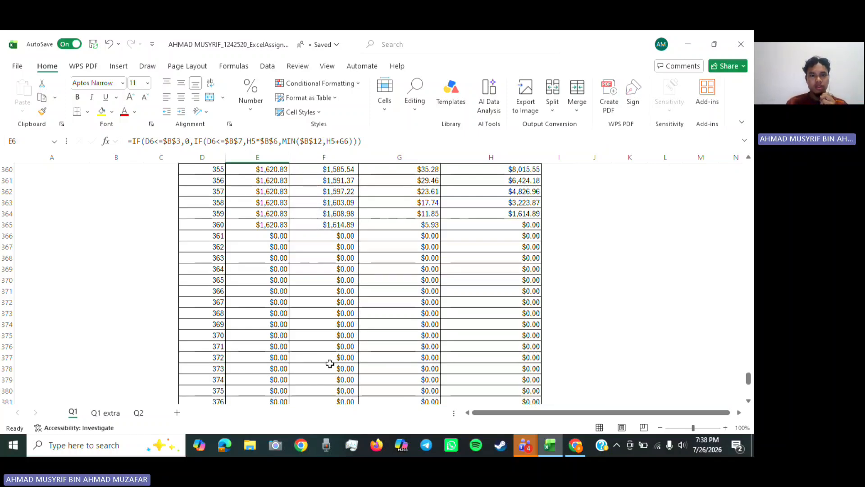
scroll(329, 363, "up", 20)
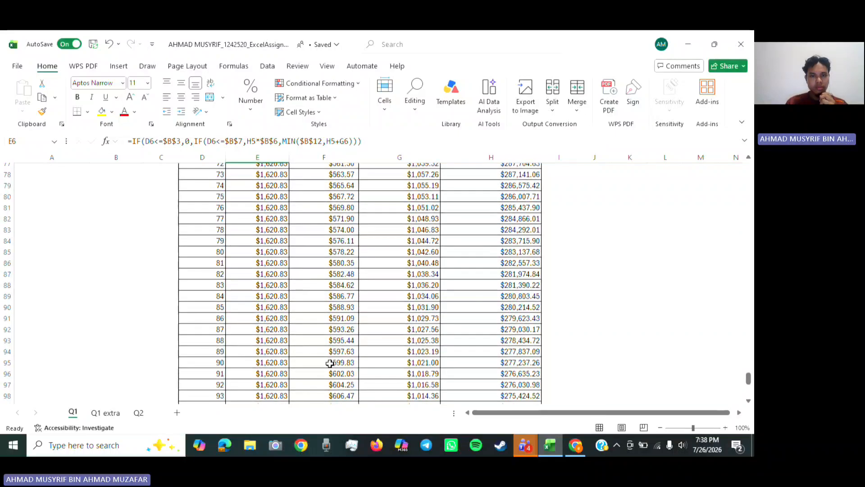
scroll(329, 363, "up", 20)
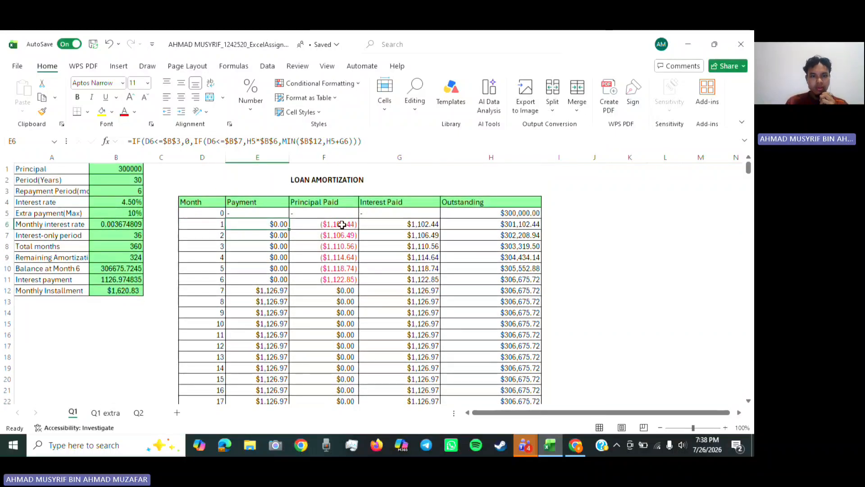
Inspect the month 1 formulas in the Principal Paid and Interest Paid columns of the loan amortization table.
left_click(342, 224)
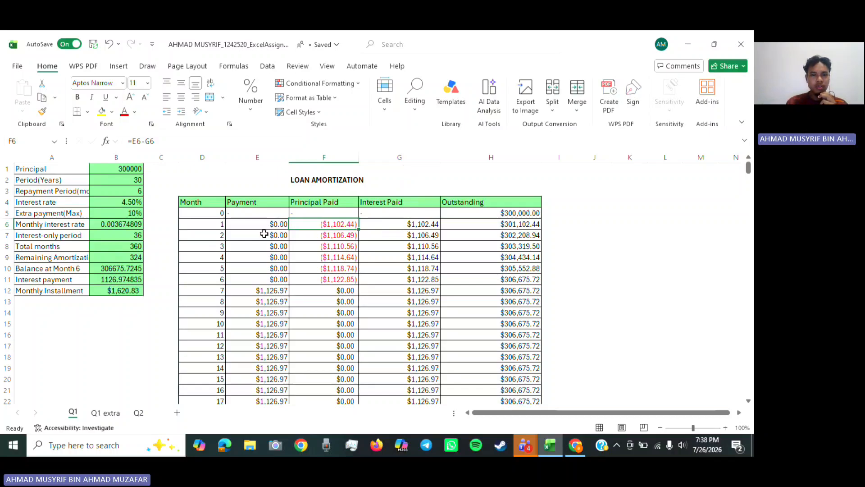
left_click(404, 225)
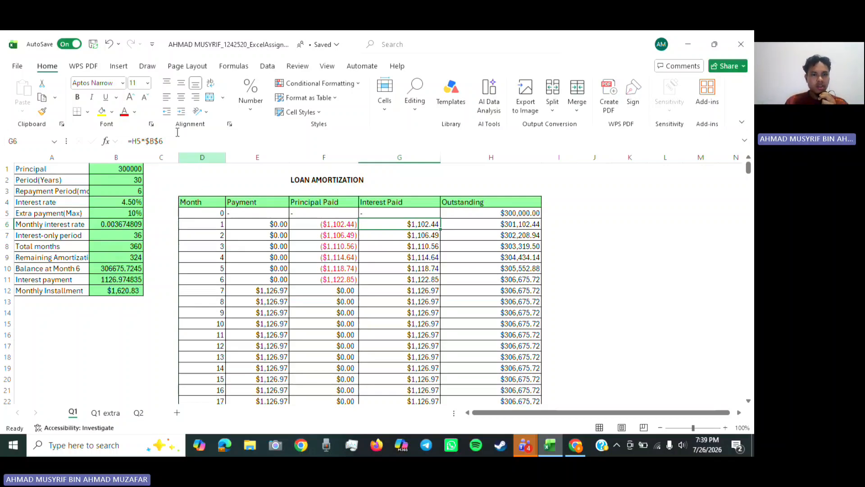
left_click(157, 141)
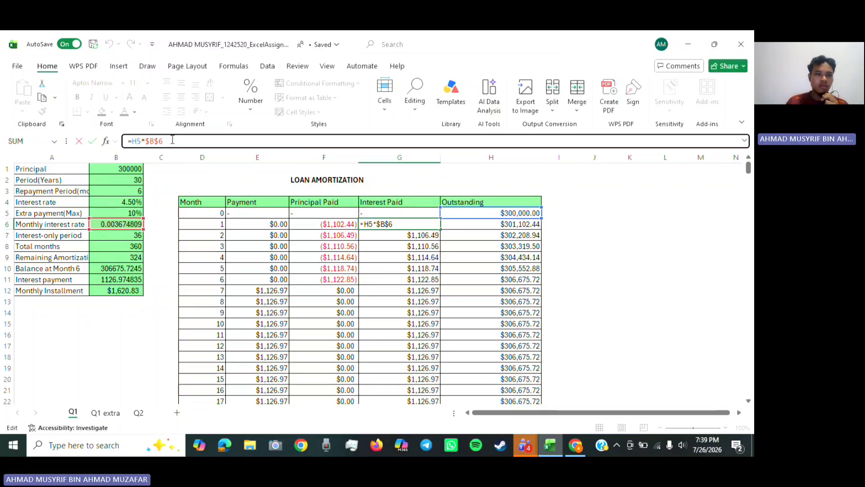
key("Return")
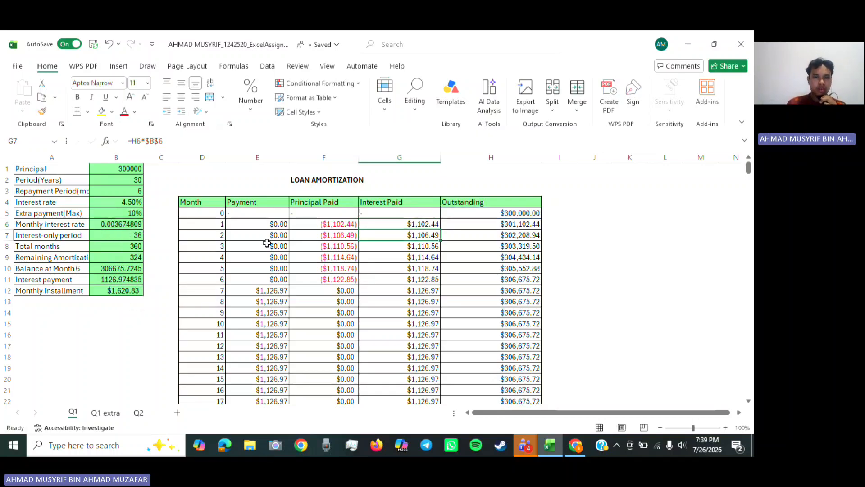
Inspect the Outstanding column formulas for months 2 and 1 in the loan amortization table.
scroll(435, 234, "down", 1)
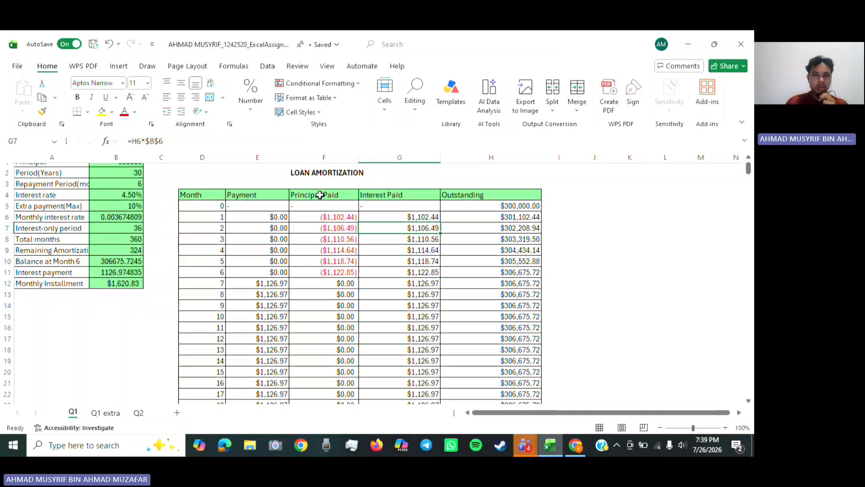
left_click(323, 194)
scroll(495, 269, "down", 20)
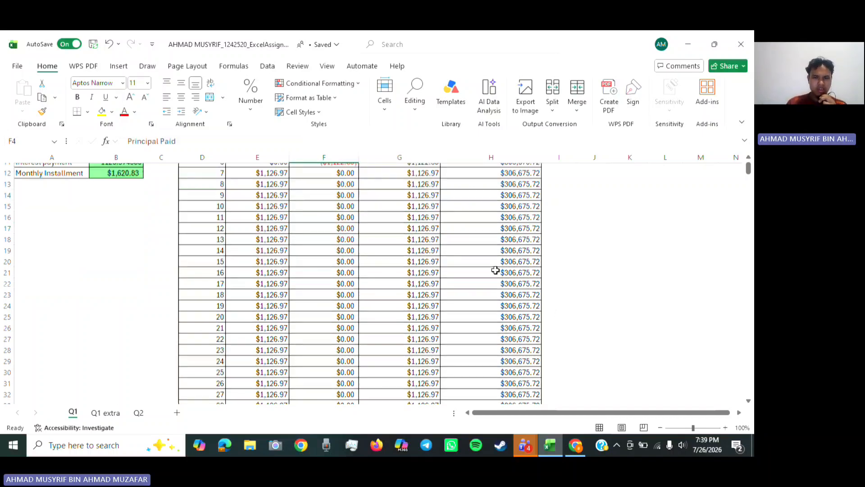
scroll(495, 270, "up", 20)
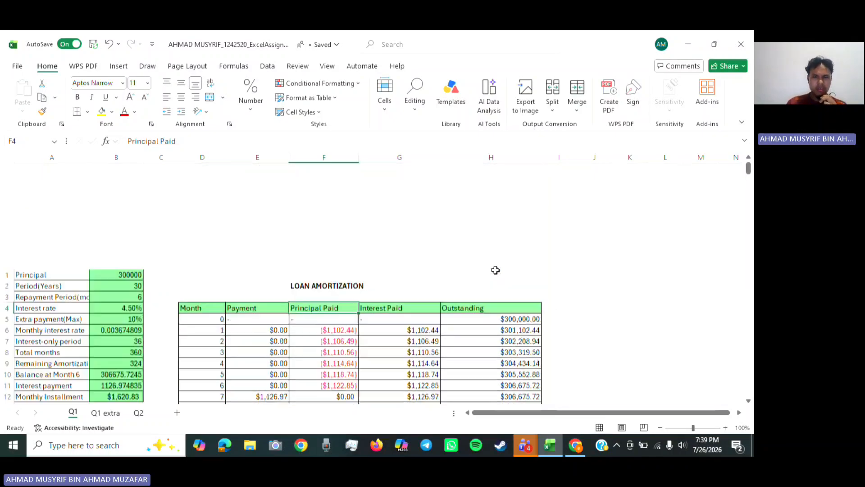
left_click(523, 234)
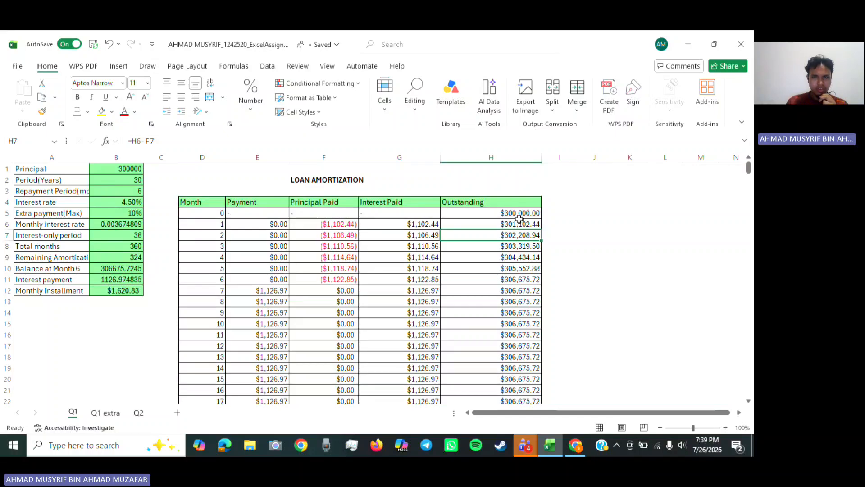
left_click(519, 224)
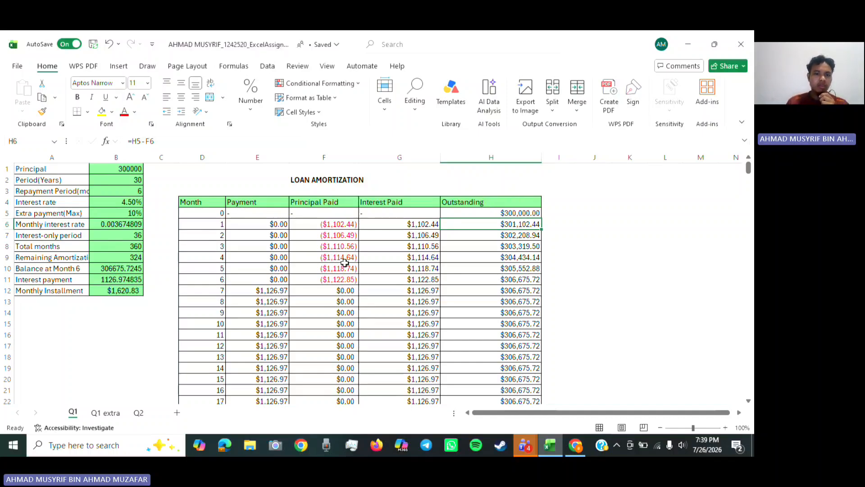
Look through the outstanding balances down the amortization schedule past the end of the 360-month term.
scroll(345, 263, "down", 20)
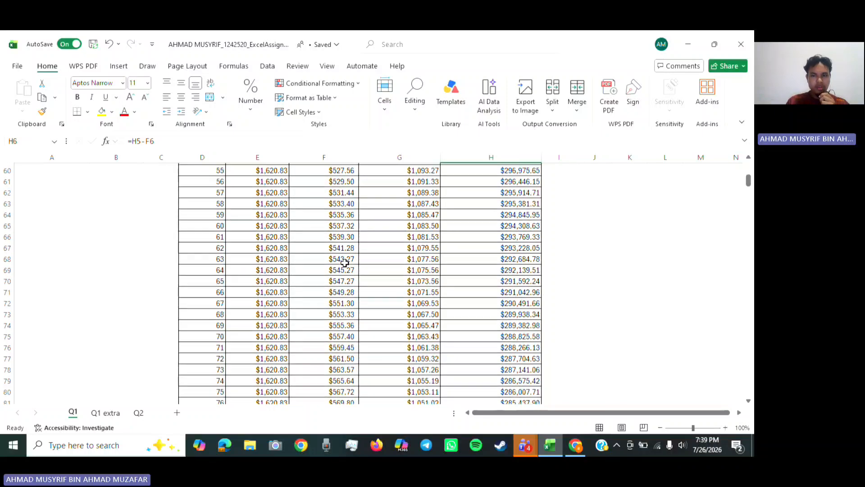
scroll(345, 262, "down", 20)
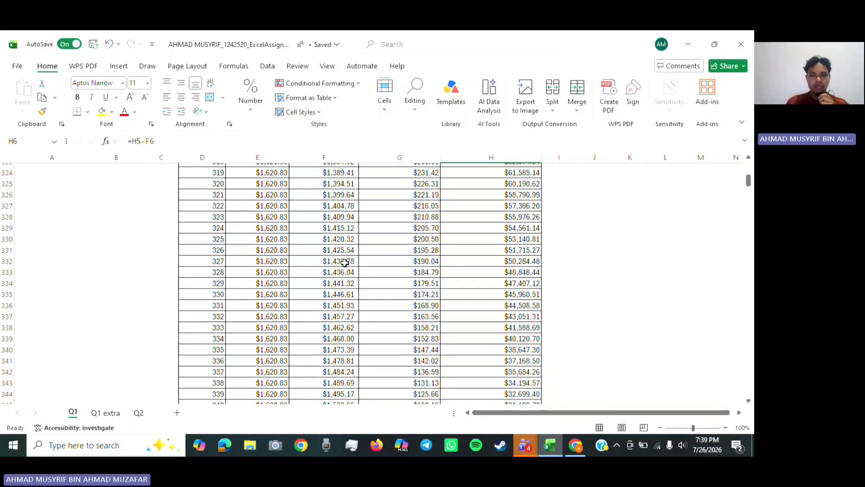
scroll(345, 262, "down", 20)
scroll(345, 263, "up", 20)
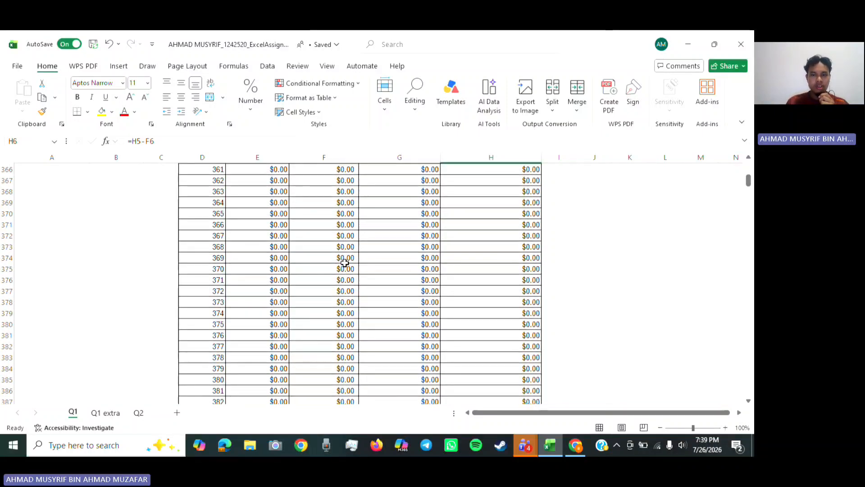
Switch to the assignment PDF in Chrome and read part (iii) of Question 1 about the minimum financing term.
scroll(345, 262, "down", 2)
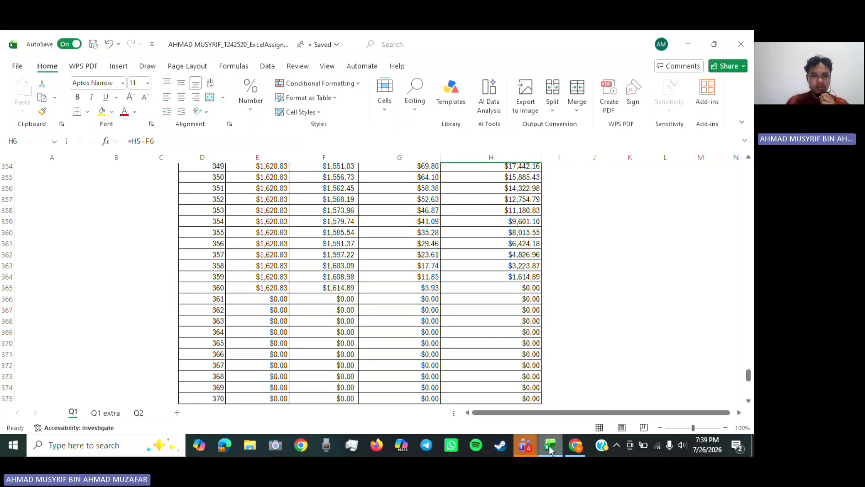
mouse_move(579, 449)
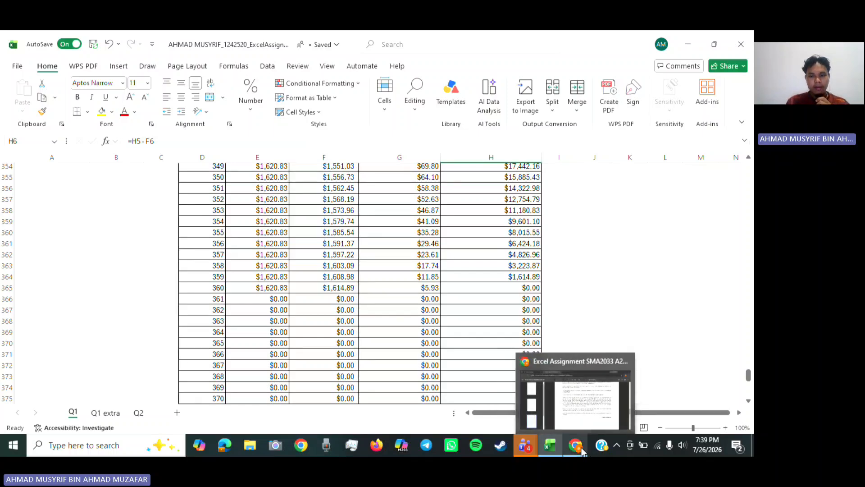
left_click(582, 450)
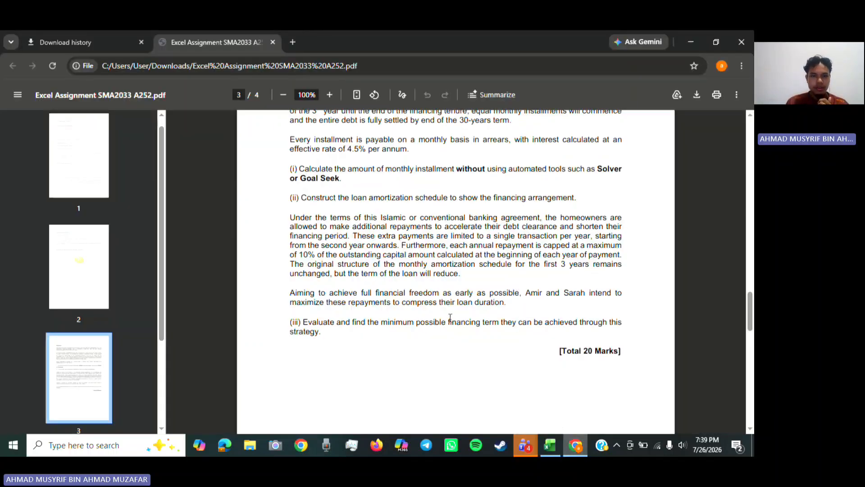
scroll(450, 318, "down", 2)
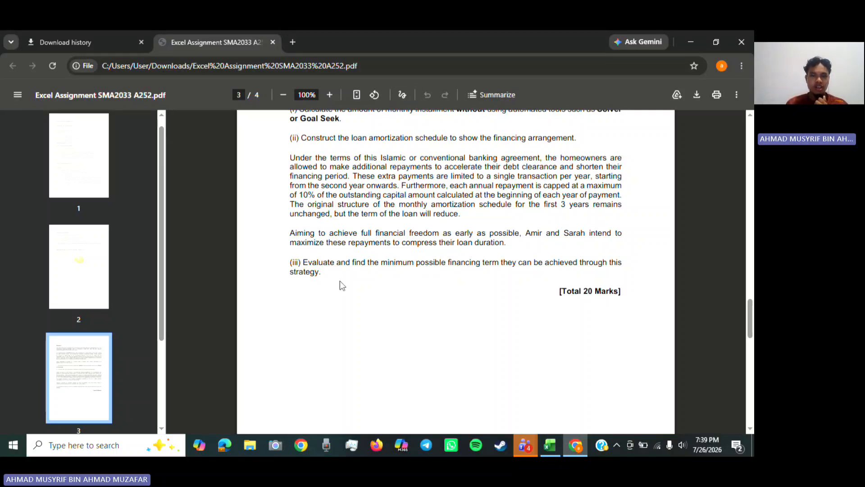
Return to the Excel workbook and review the loan inputs and extra payment information on the Q1 extra sheet.
left_click(550, 445)
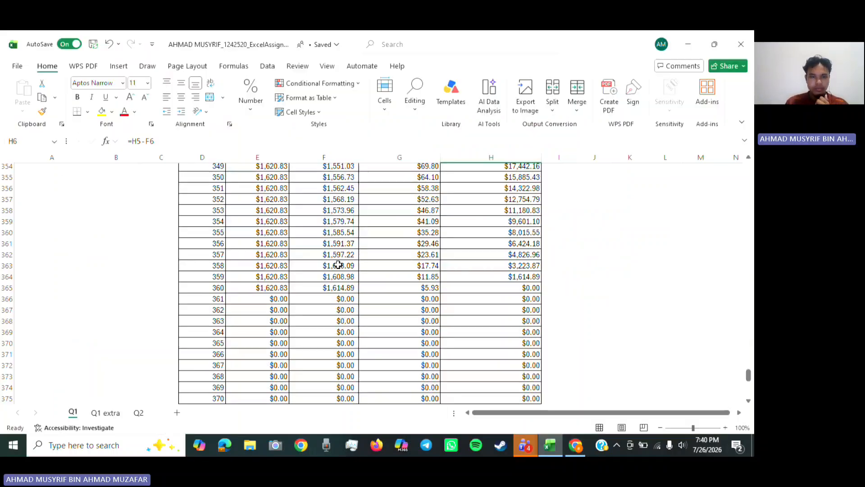
left_click(106, 413)
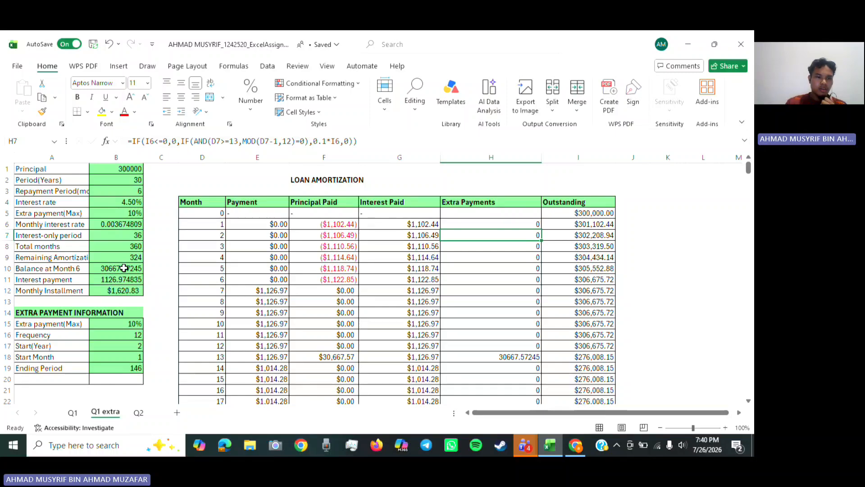
scroll(95, 289, "down", 4)
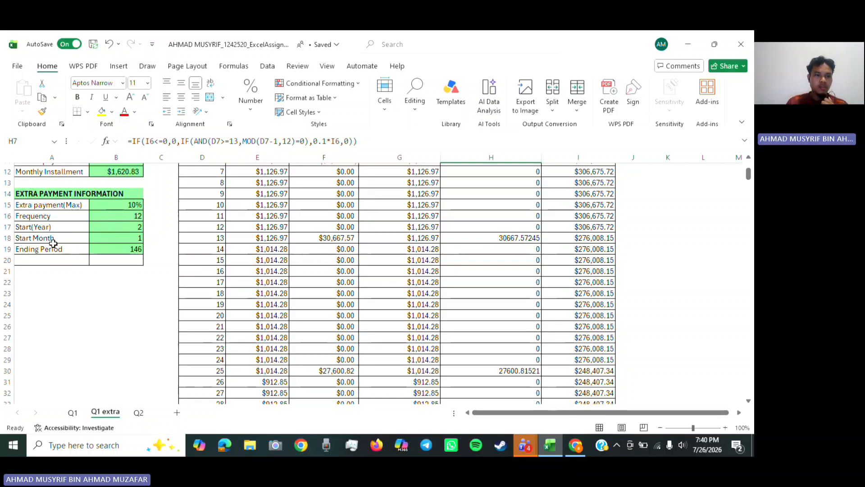
scroll(191, 233, "up", 4)
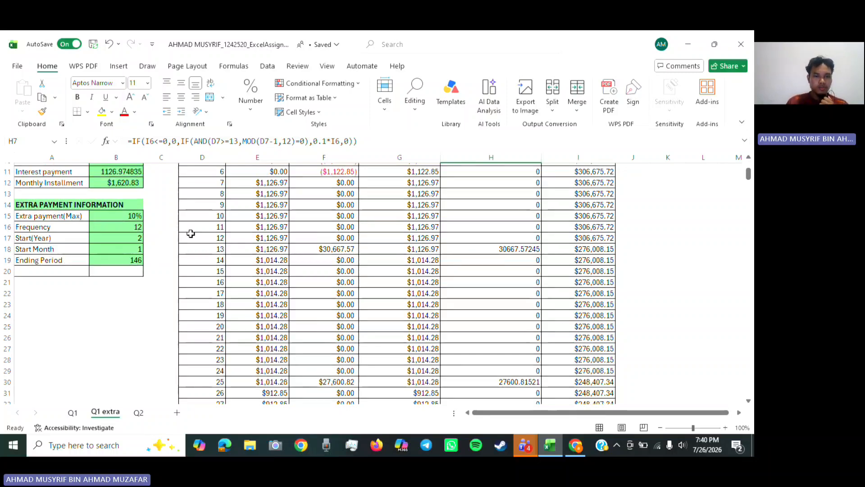
Inspect the month 1 formulas in the Month and Payment columns and point out the Extra Payments column heading.
left_click(205, 225)
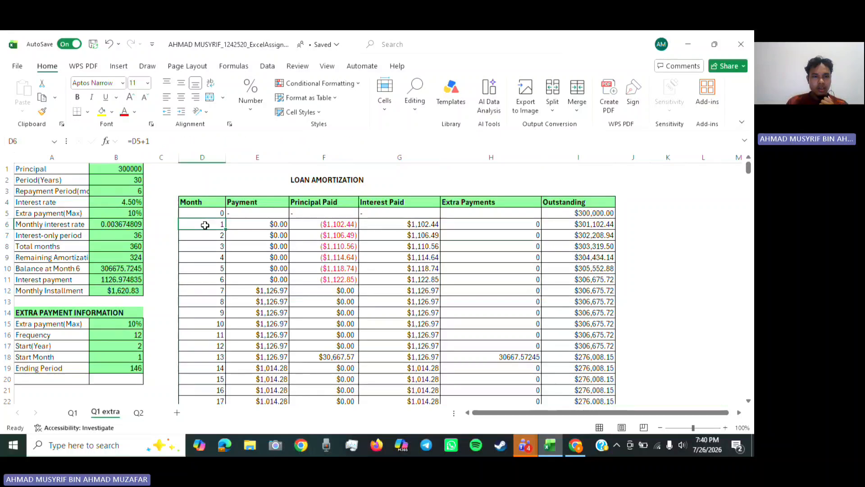
left_click(264, 226)
left_click_drag(472, 222, 410, 229)
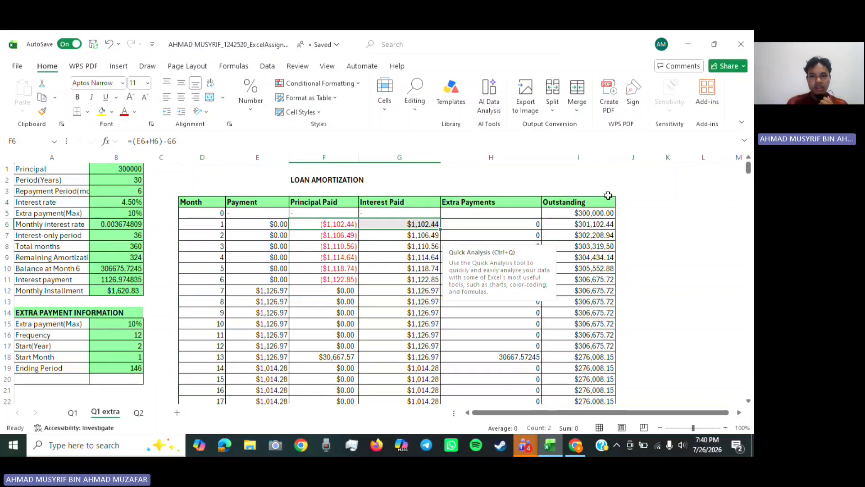
left_click(639, 201)
left_click(492, 202)
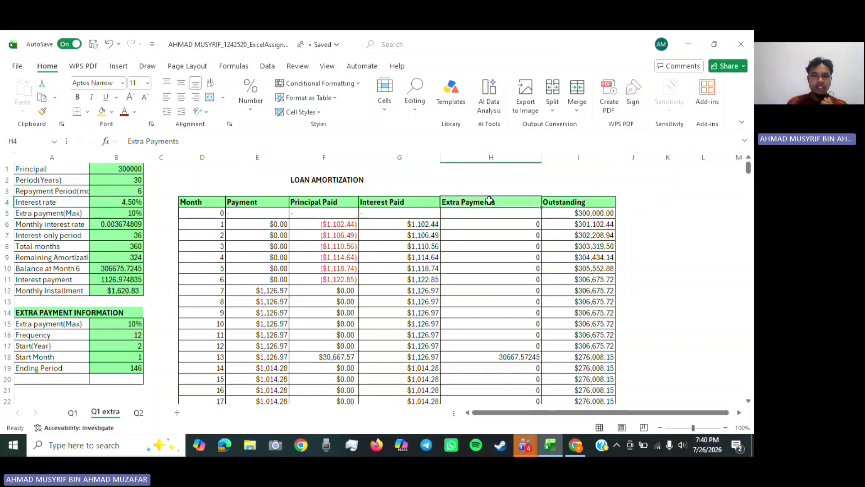
Inspect the month 1 Interest Paid and Principal Paid formulas in the extra-payment amortization table.
left_click(383, 228)
left_click(344, 225)
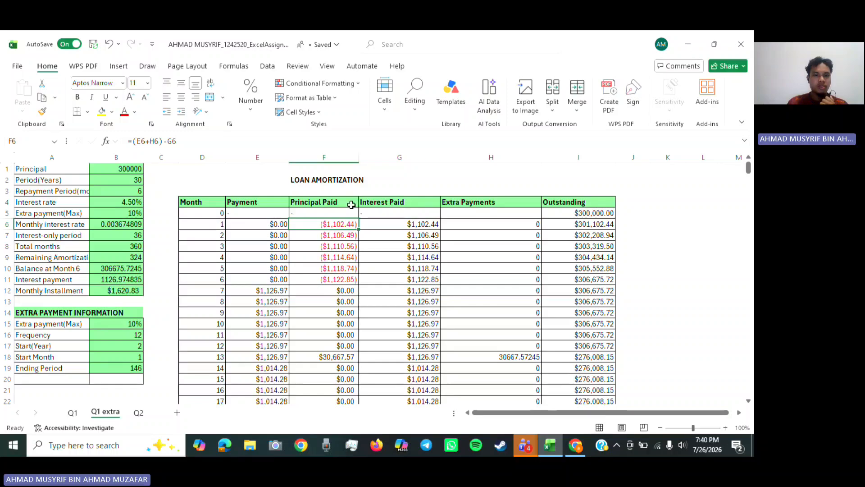
scroll(382, 261, "down", 1)
scroll(380, 258, "up", 1)
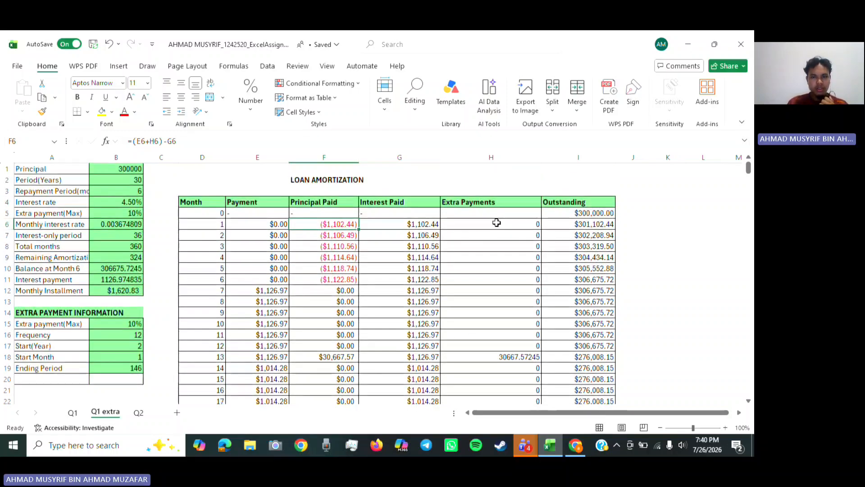
Inspect the month 1 Extra Payments formula and compare it with the yearly extra payments down the schedule.
left_click(496, 221)
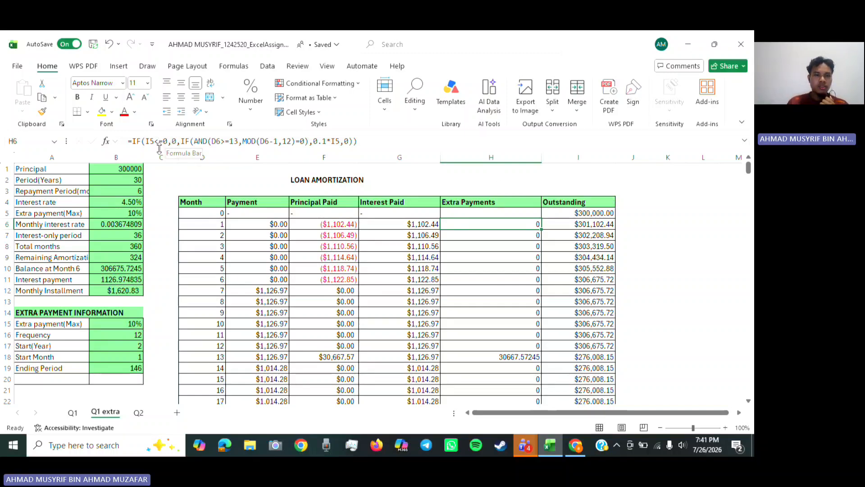
scroll(346, 228, "down", 20)
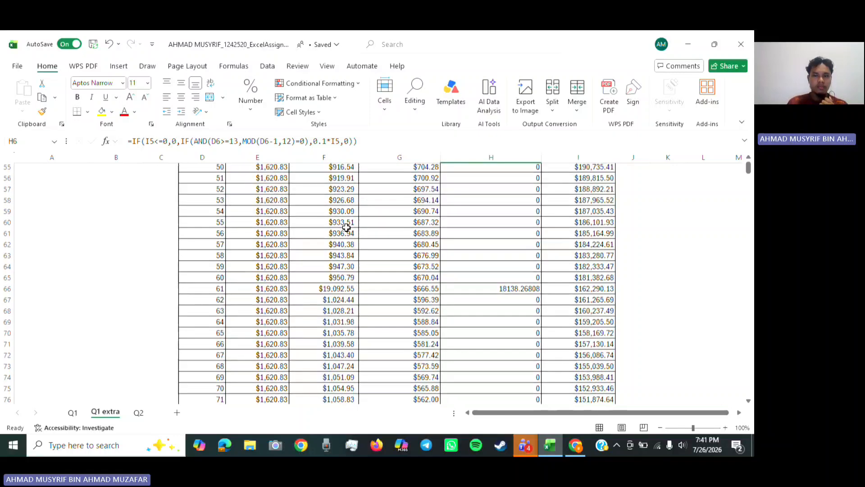
scroll(346, 228, "up", 20)
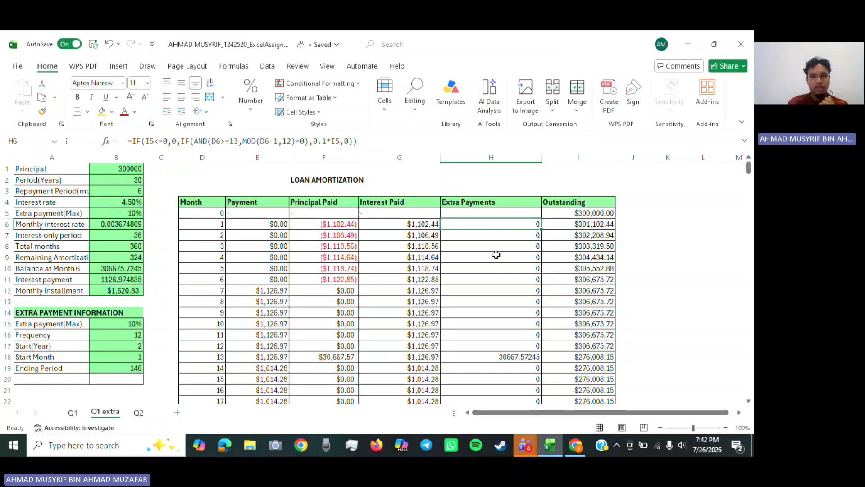
Look through the extra payments and outstanding balances down the schedule to the final payment in month 146.
scroll(496, 254, "down", 18)
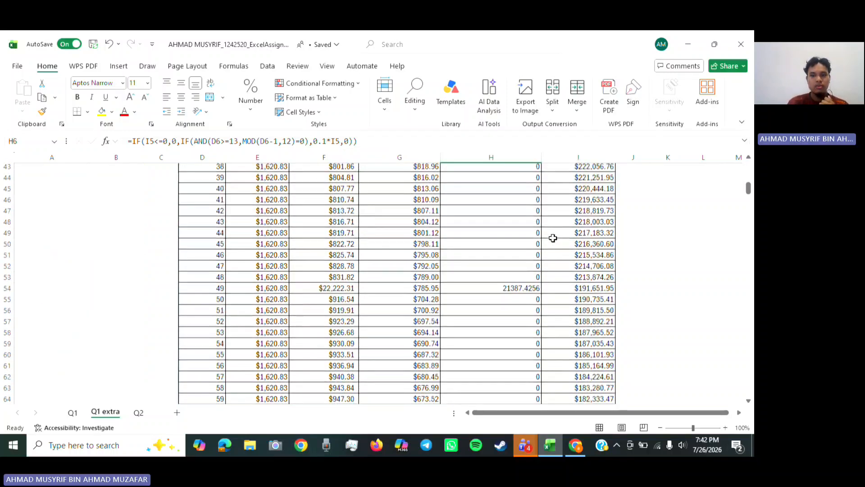
scroll(553, 238, "down", 20)
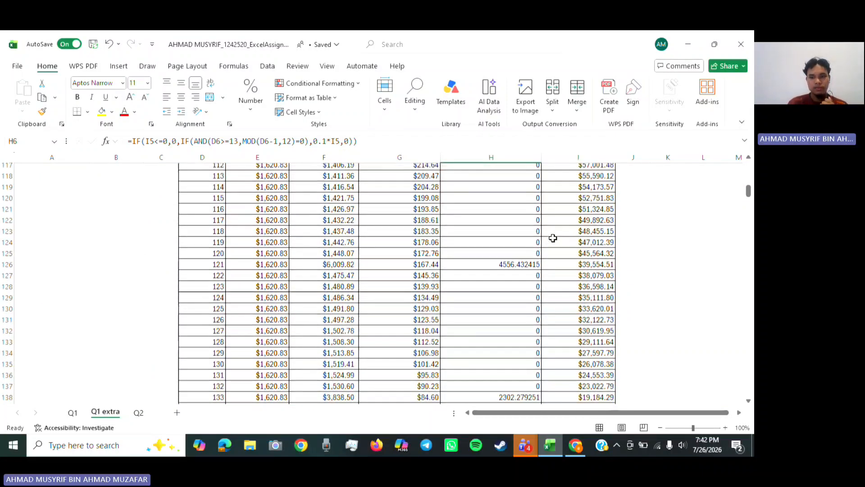
scroll(553, 238, "up", 20)
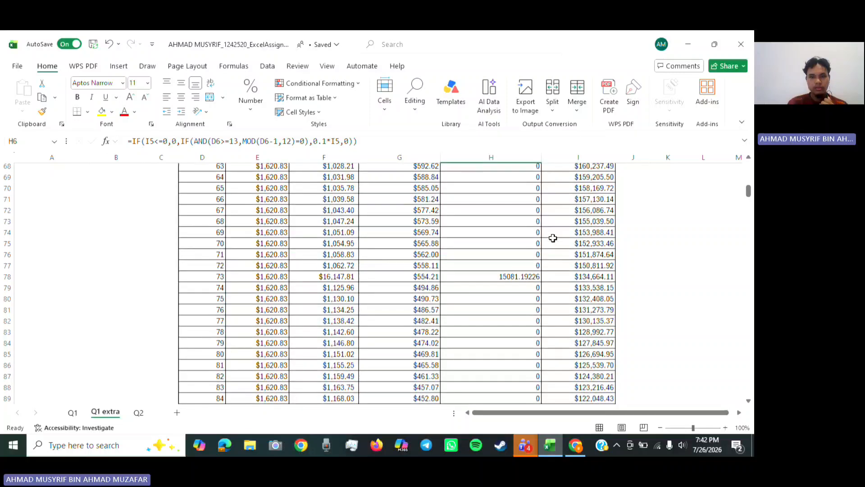
scroll(553, 238, "down", 20)
scroll(553, 238, "down", 1)
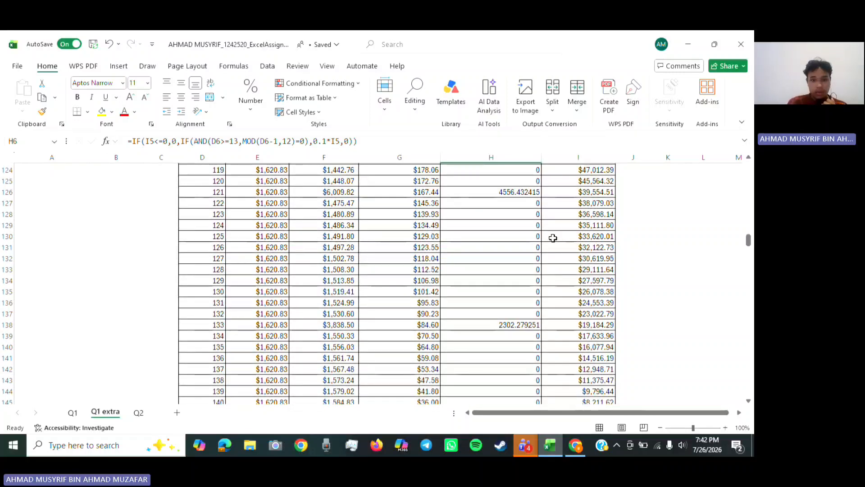
scroll(553, 238, "down", 7)
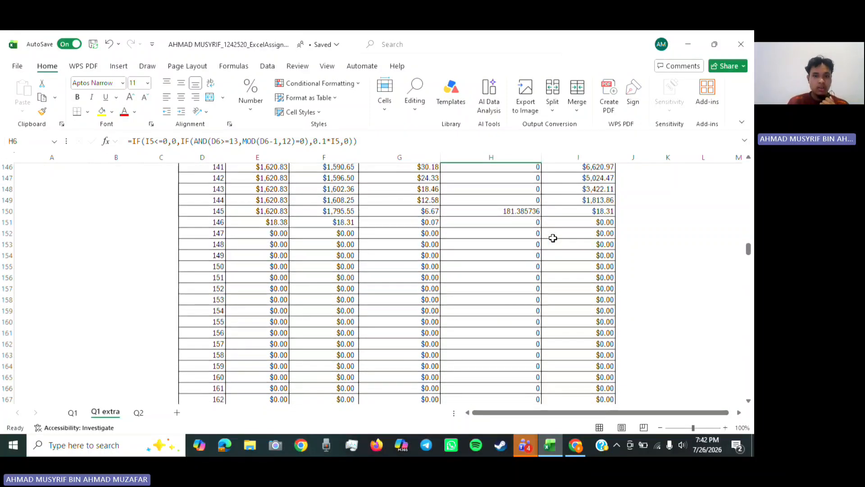
scroll(553, 238, "down", 2)
scroll(553, 237, "up", 1)
scroll(553, 238, "up", 1)
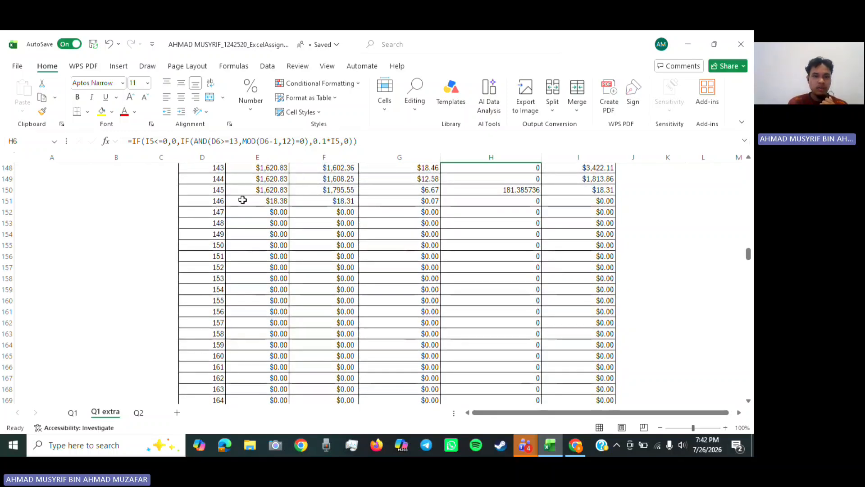
Go back to the start of the schedule and review the Extra Payment Information table and the first extra payments.
scroll(279, 212, "up", 20)
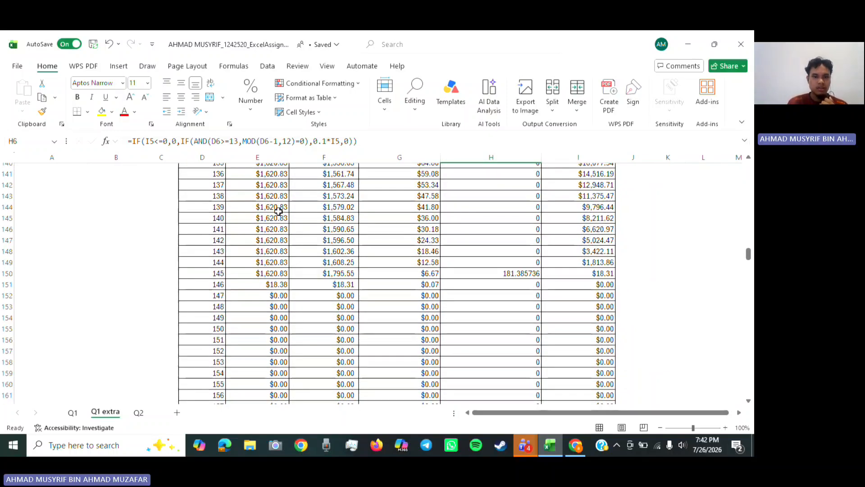
scroll(279, 211, "up", 4)
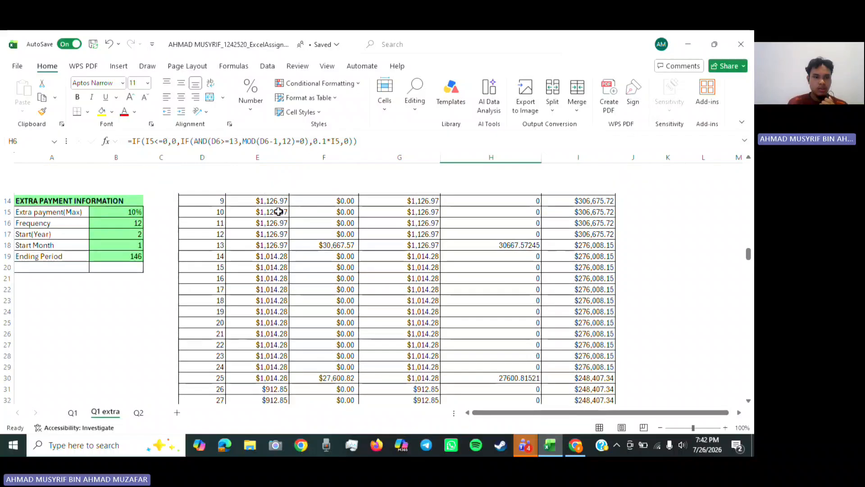
scroll(279, 211, "down", 3)
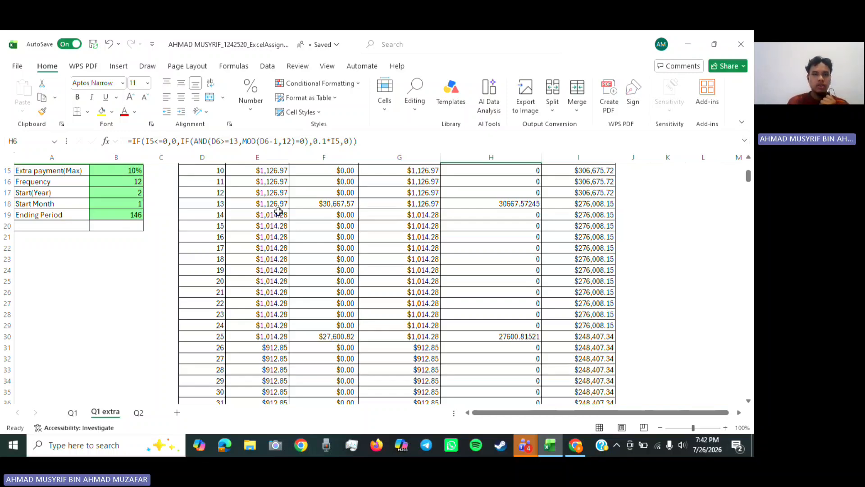
scroll(271, 241, "up", 5)
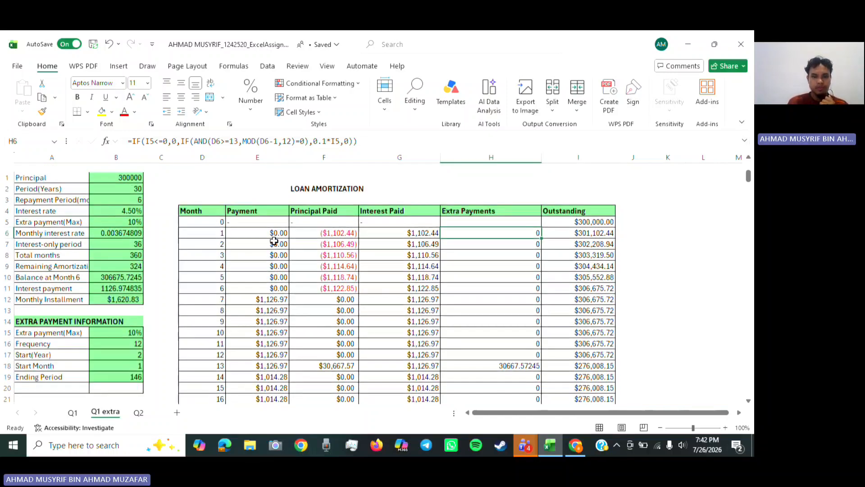
Switch to the assignment PDF in Chrome and read Question 2, parts (i) to (iv), on Project Seri and Project Bakavali.
left_click(575, 445)
scroll(425, 303, "down", 8)
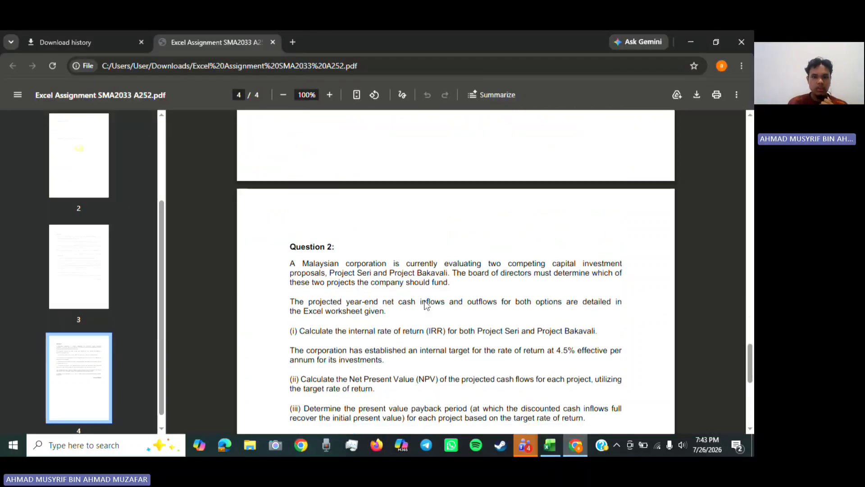
scroll(425, 305, "down", 3)
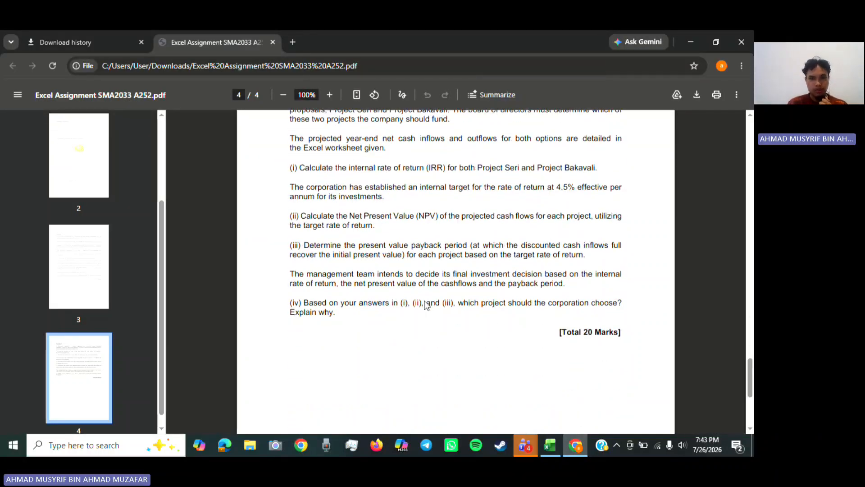
scroll(321, 211, "up", 1)
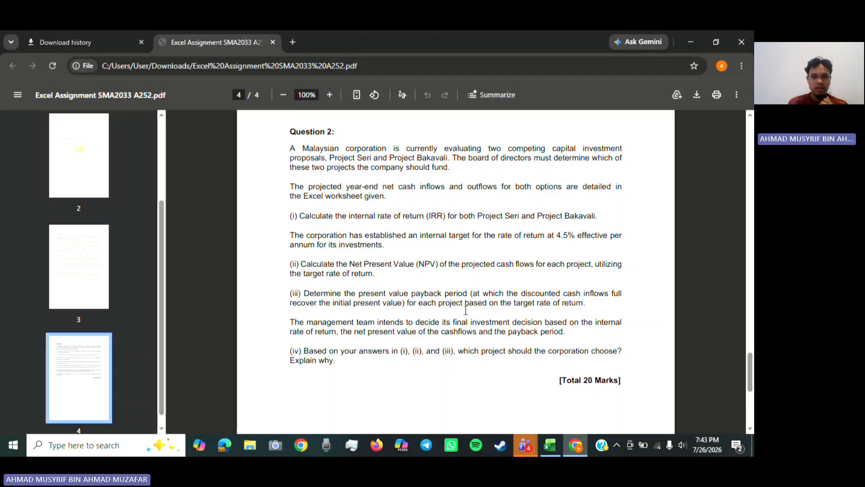
scroll(476, 314, "down", 1)
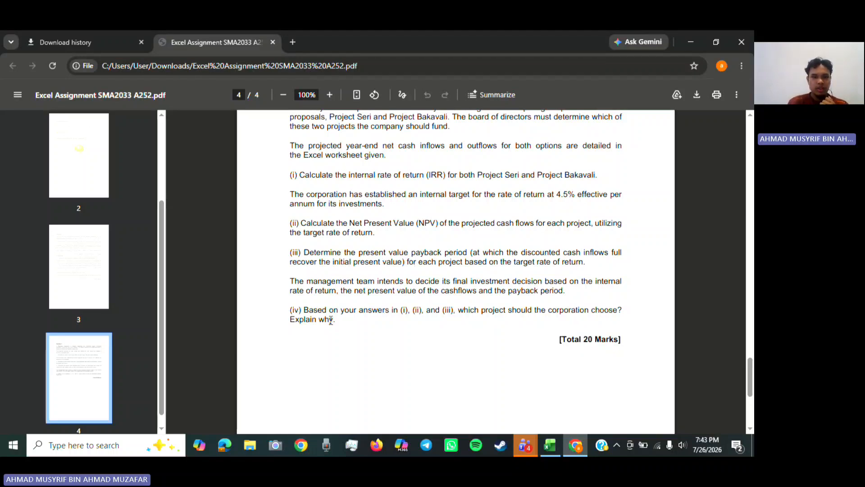
scroll(331, 320, "down", 1)
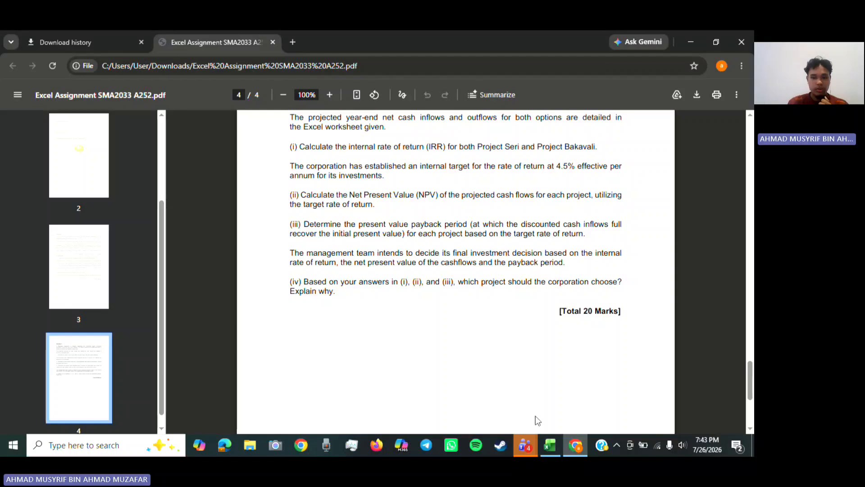
Return to the Excel workbook and look through the Project Seri and Bakavali cash flow table on the Q2 sheet.
left_click(551, 446)
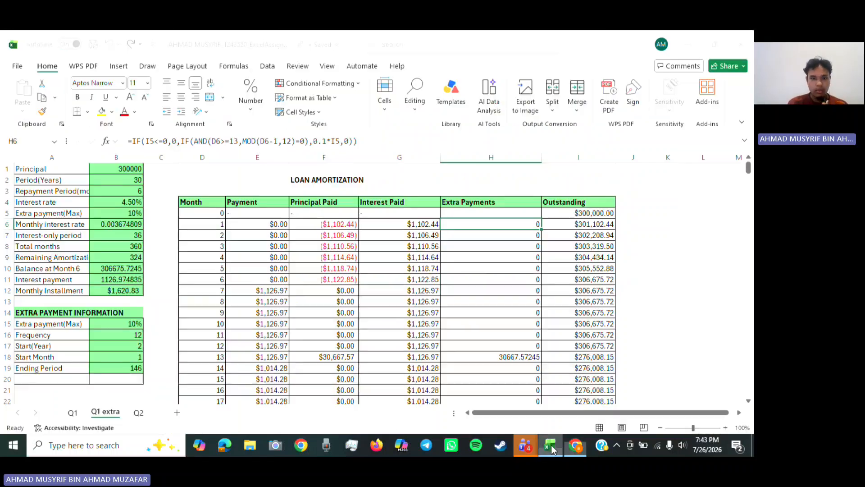
left_click(138, 413)
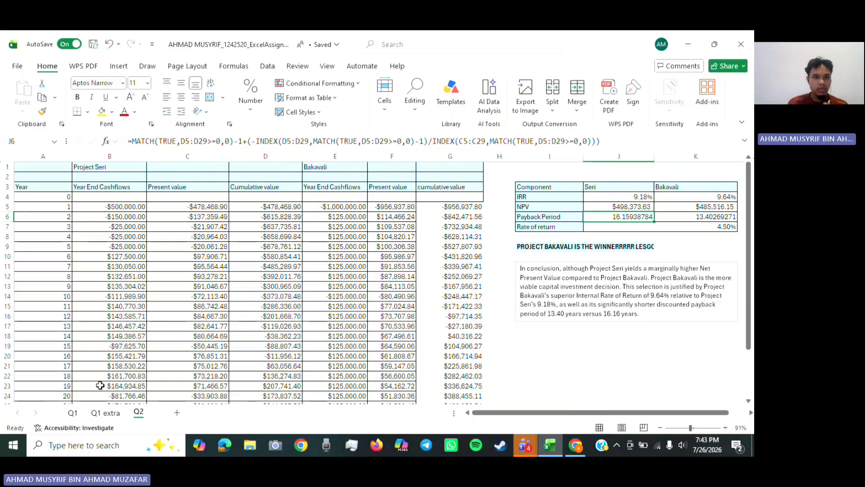
scroll(98, 374, "down", 4)
scroll(98, 365, "up", 4)
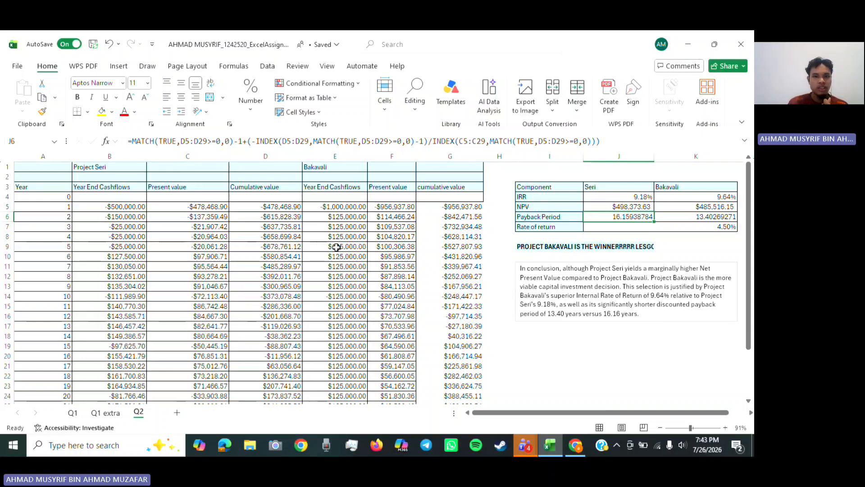
scroll(345, 216, "down", 1)
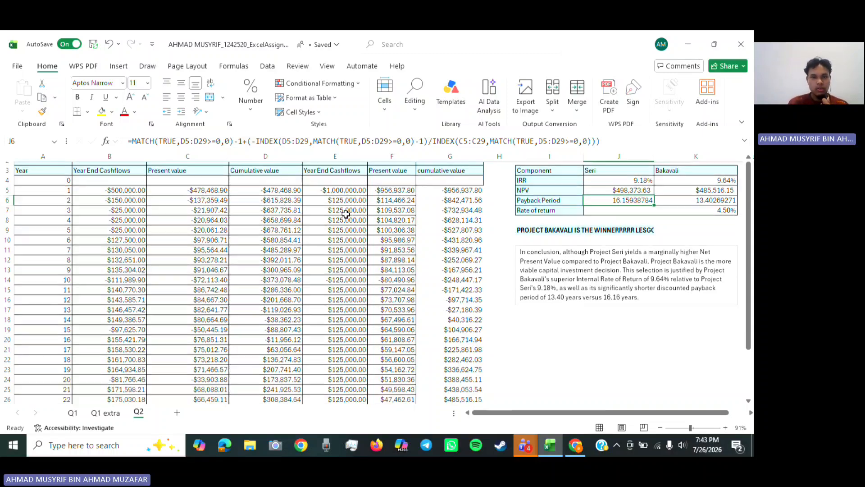
Inspect the formulas behind Project Seri's year 1 present value and cumulative value, and look down the columns to year 25.
scroll(346, 216, "up", 1)
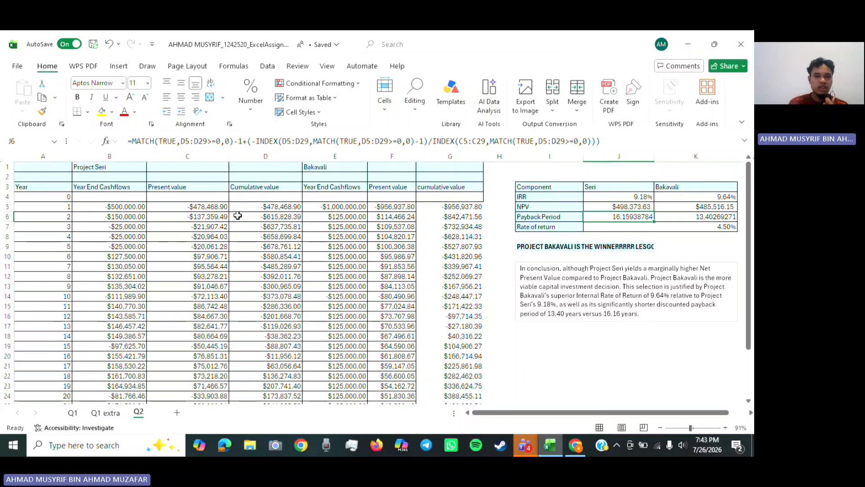
left_click(175, 207)
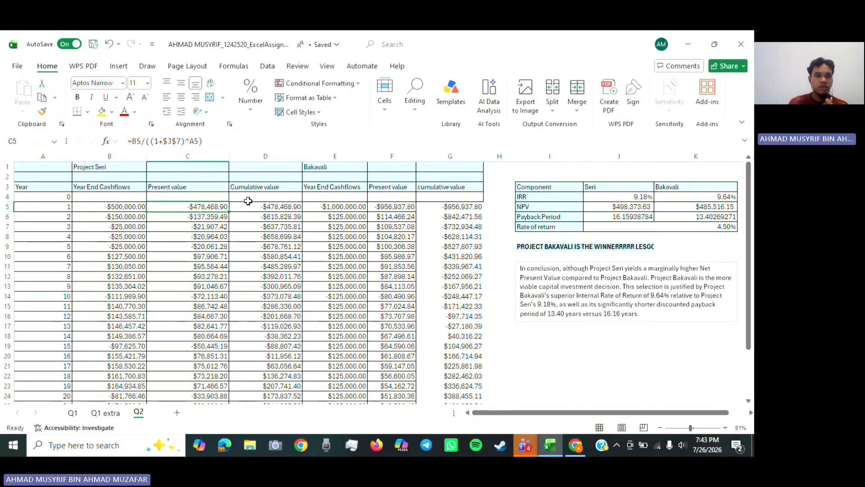
left_click(265, 208)
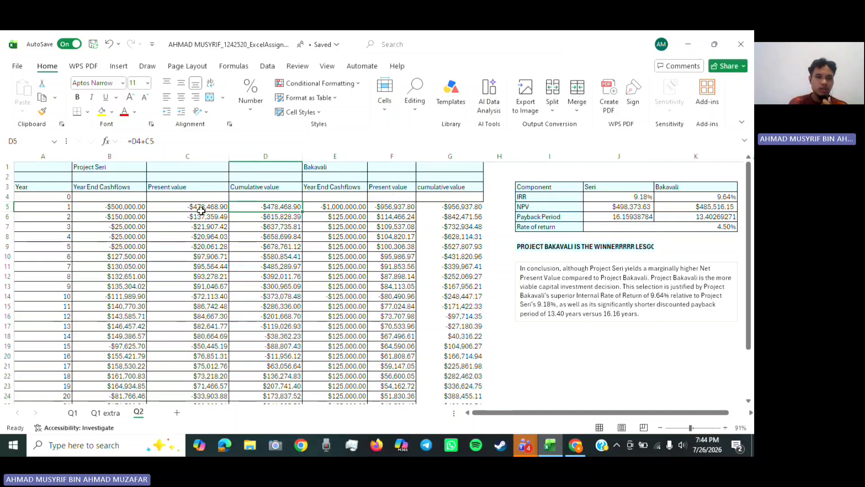
left_click(201, 210)
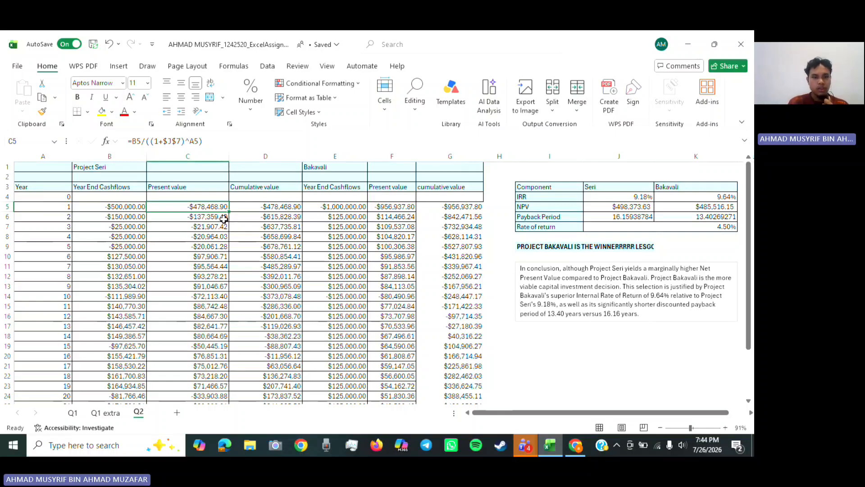
scroll(198, 217, "down", 6)
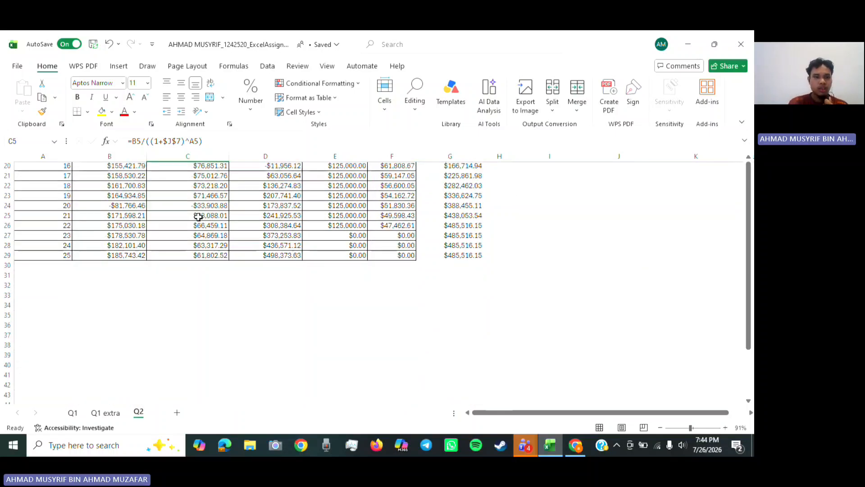
scroll(198, 217, "up", 6)
left_click(277, 206)
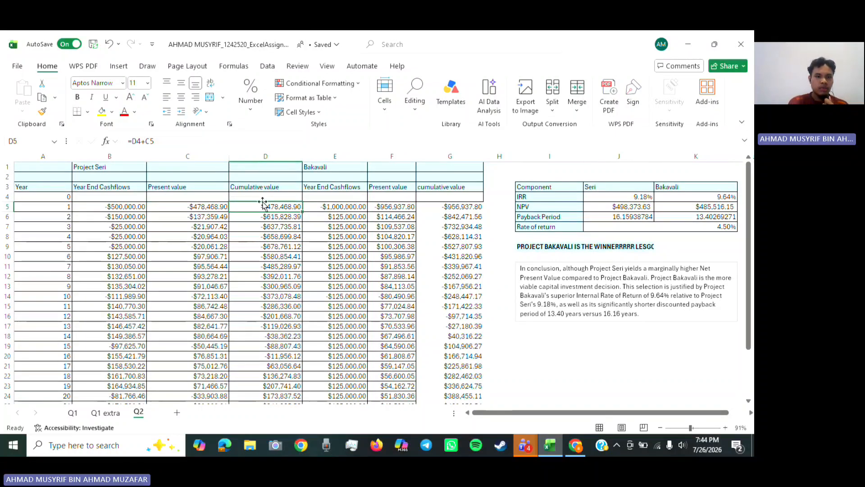
Inspect the formulas behind Project Bakavali's year 1 present value and cumulative value.
left_click(404, 206)
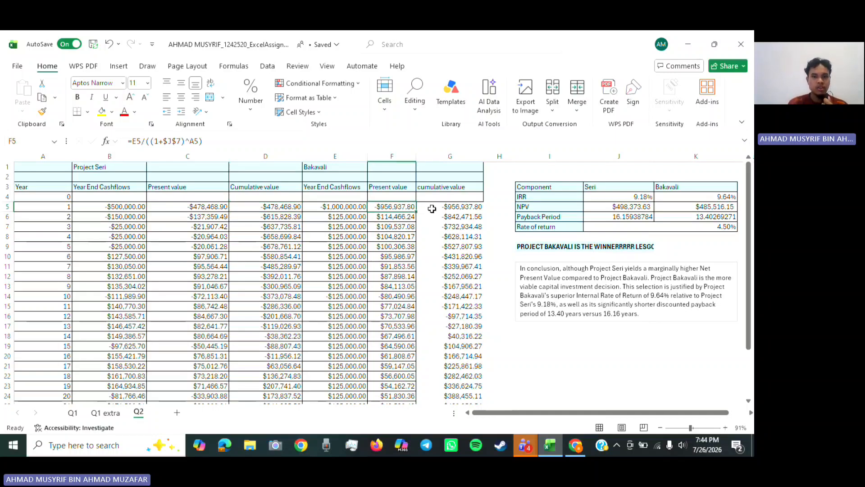
left_click(441, 210)
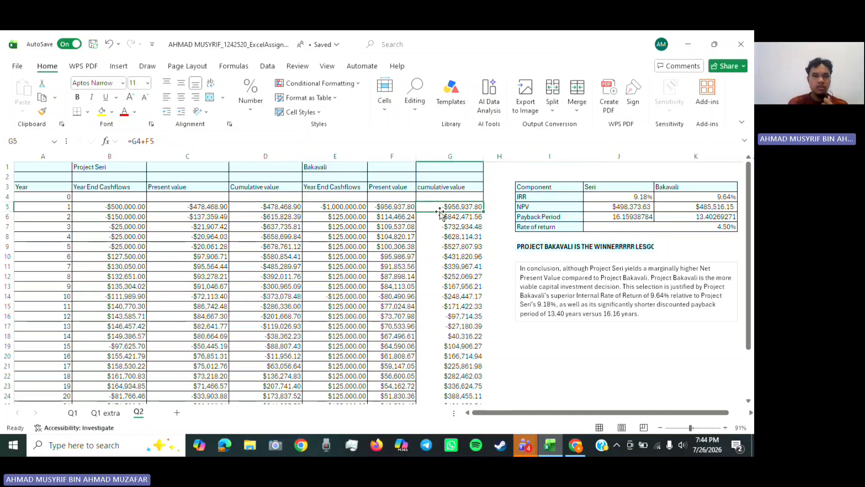
left_click(387, 206)
scroll(437, 232, "down", 5)
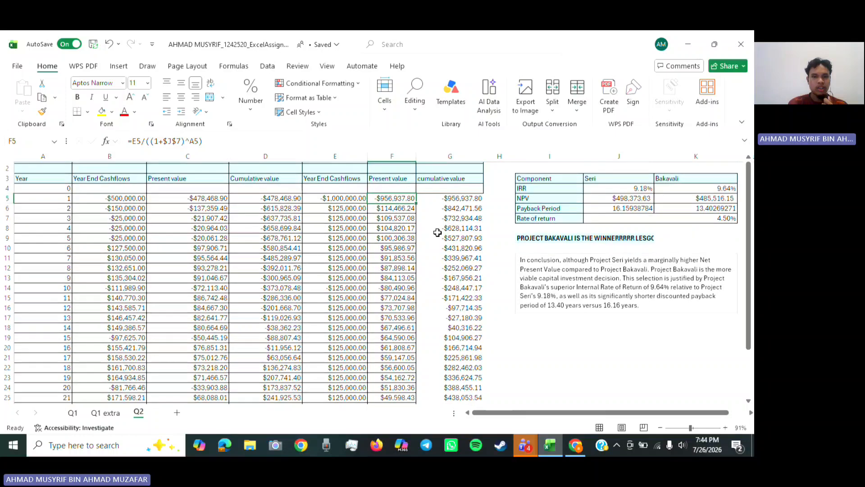
scroll(437, 232, "up", 5)
Inspect the IRR formulas for Seri and Bakavali in the component table against the year-end cash flow columns.
scroll(437, 232, "right", 3)
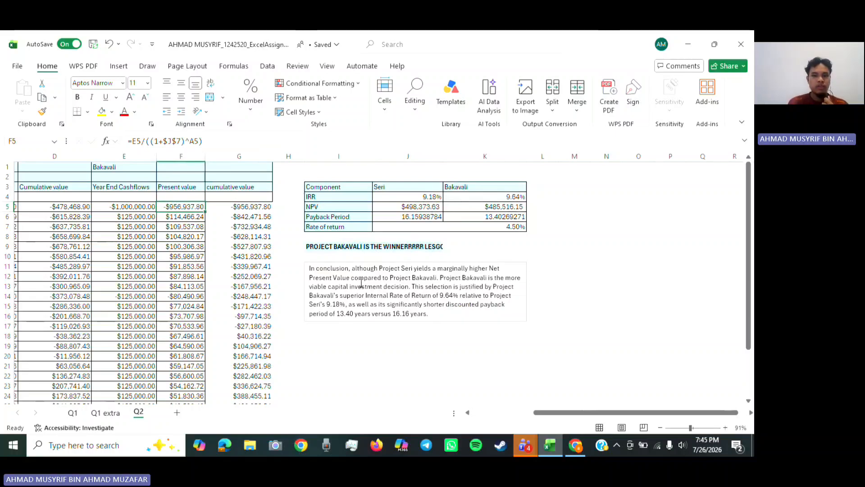
left_click(414, 197)
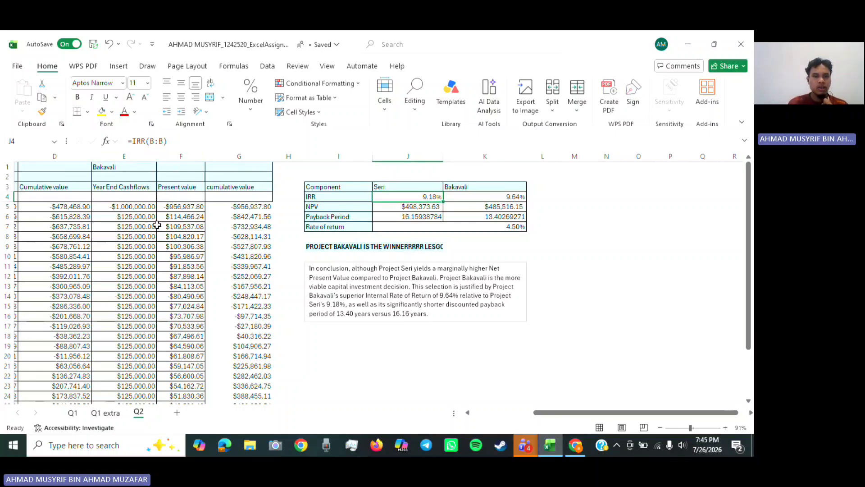
scroll(157, 226, "left", 5)
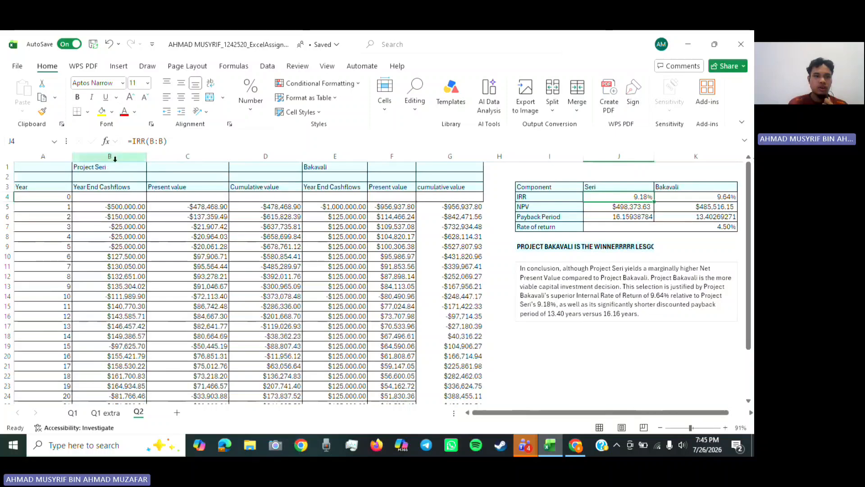
scroll(144, 314, "down", 12)
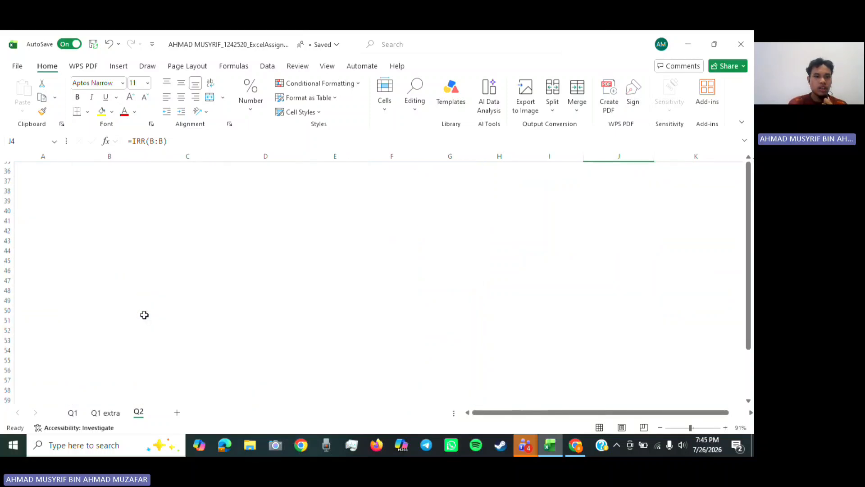
scroll(144, 315, "down", 3)
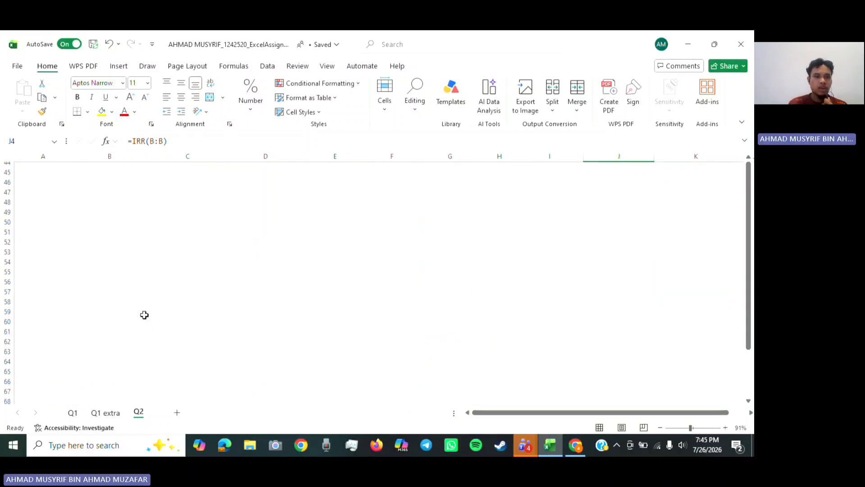
scroll(144, 314, "up", 15)
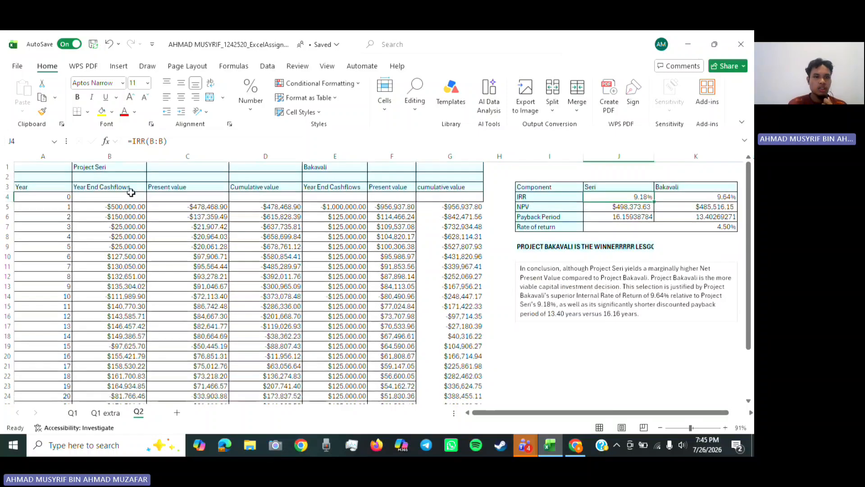
scroll(332, 278, "right", 3)
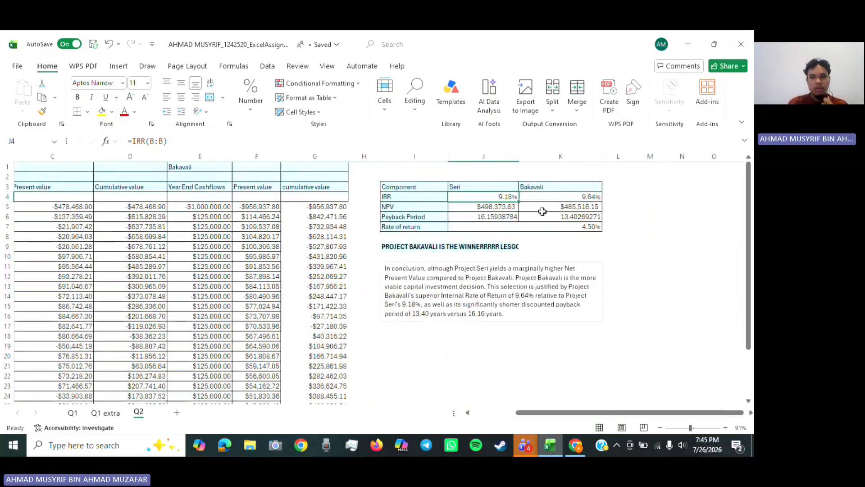
left_click(556, 199)
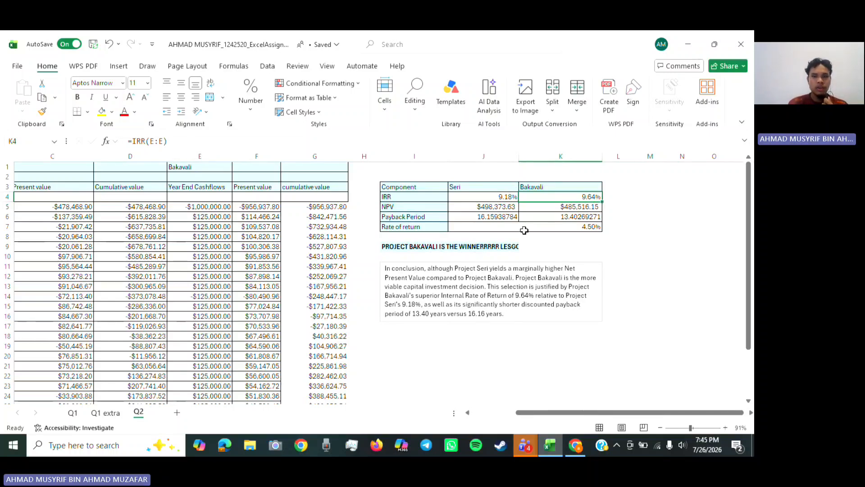
Inspect the NPV formulas for Seri and Bakavali in the component table.
left_click(482, 209)
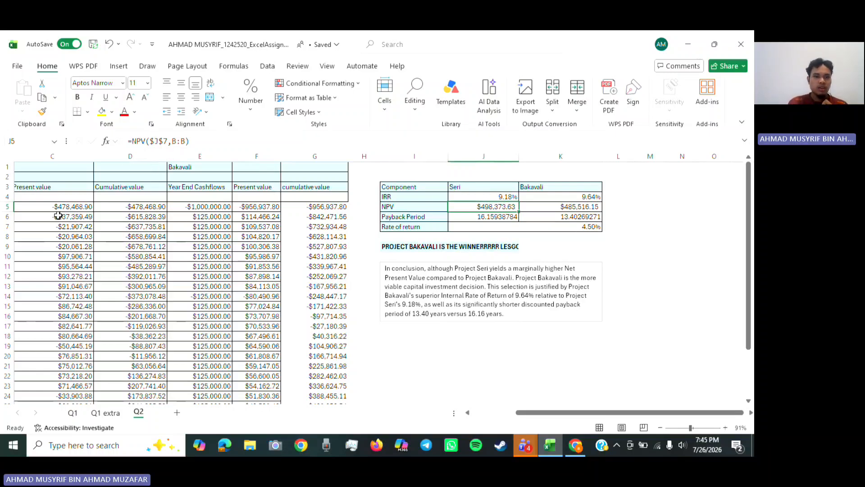
scroll(63, 202, "left", 2)
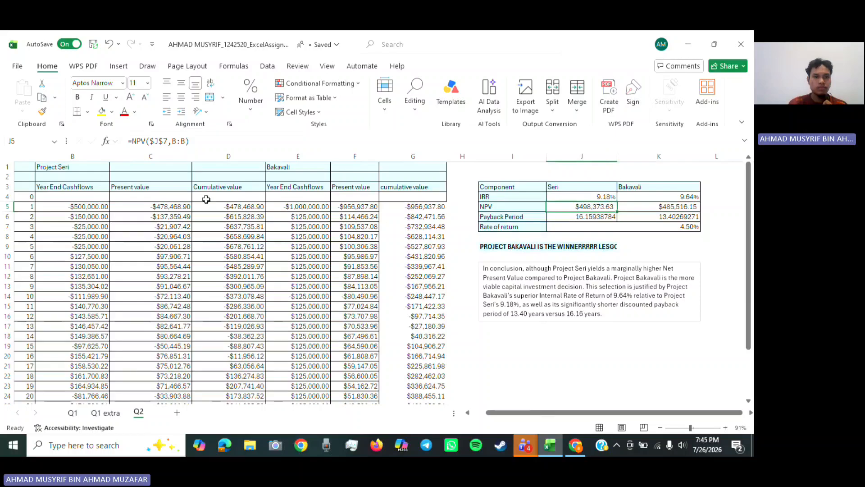
scroll(206, 199, "right", 3)
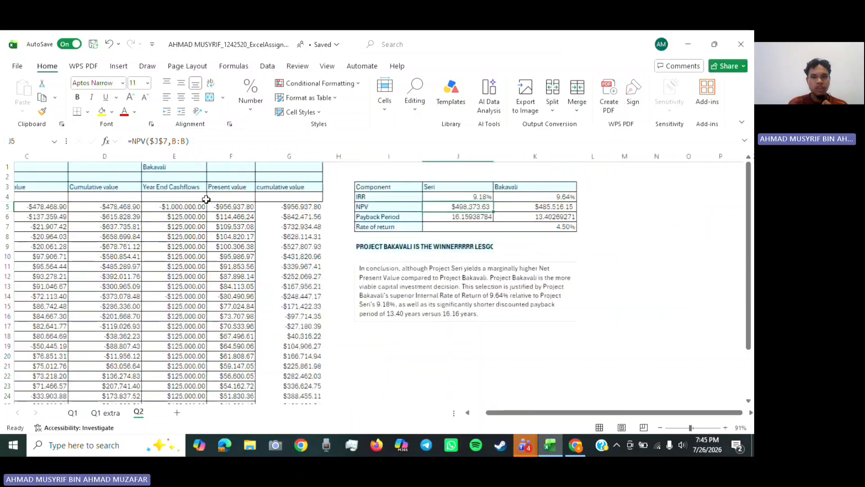
left_click(554, 206)
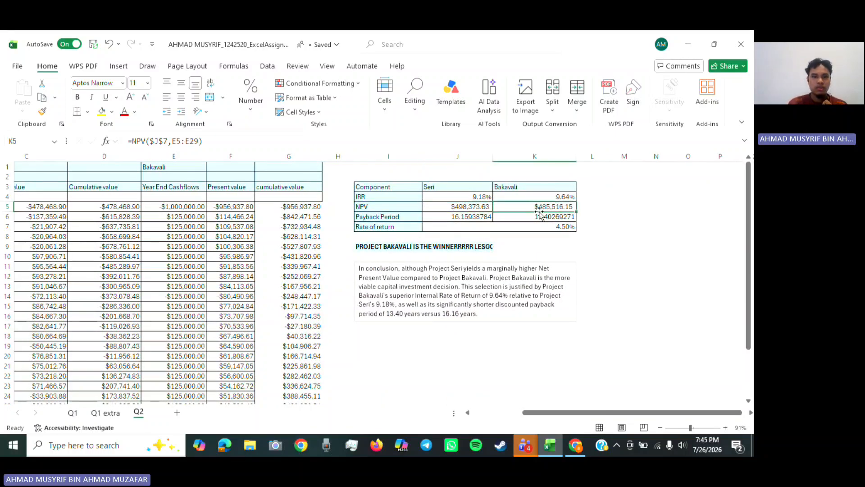
Inspect the Payback Period formulas for Seri and Bakavali, comparing them with the cumulative value columns.
left_click(474, 217)
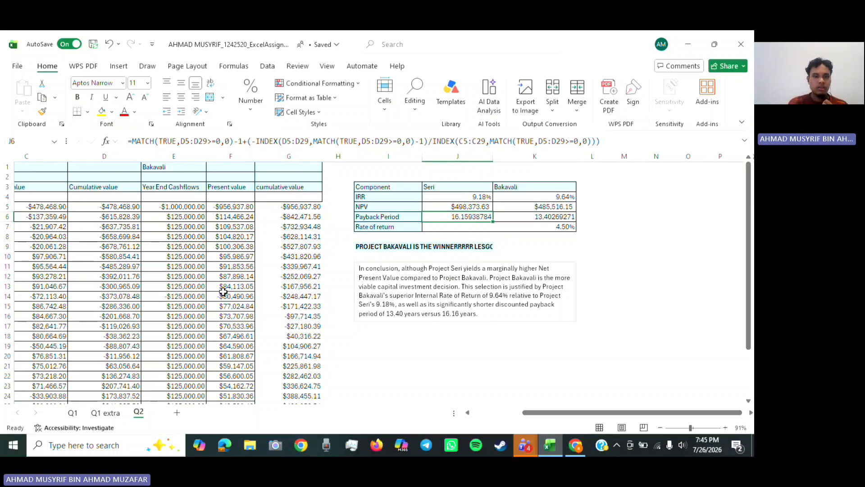
scroll(216, 270, "left", 4)
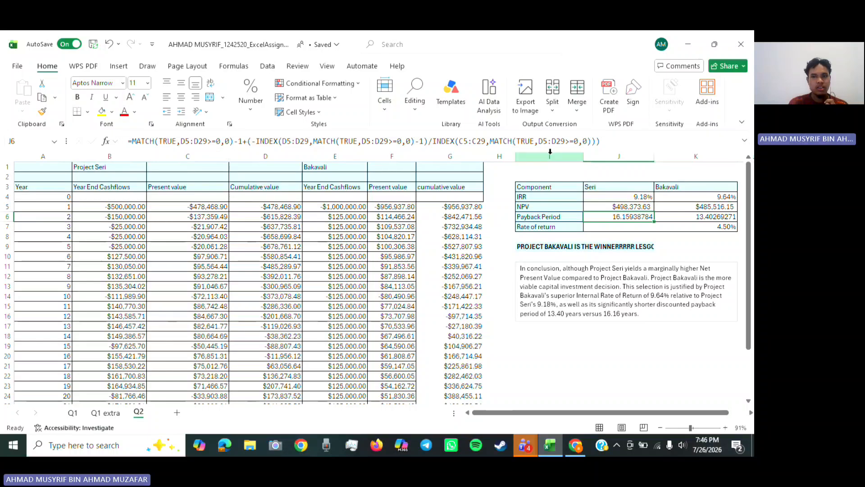
left_click(460, 255)
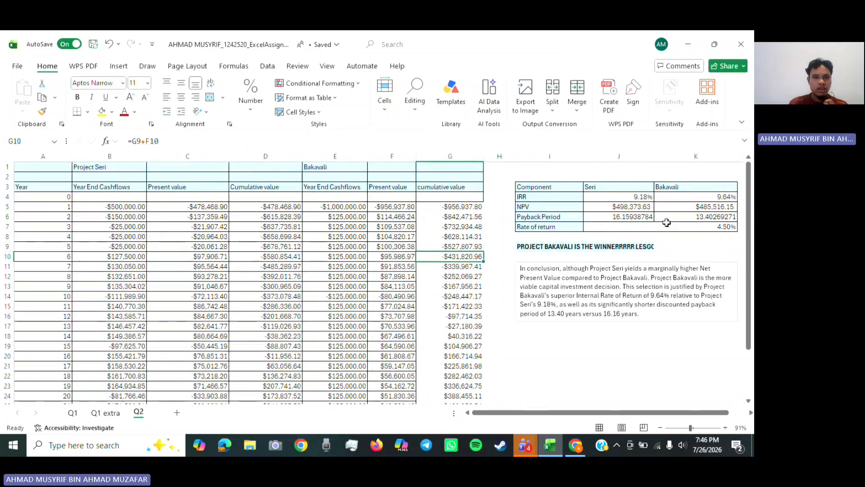
left_click(630, 218)
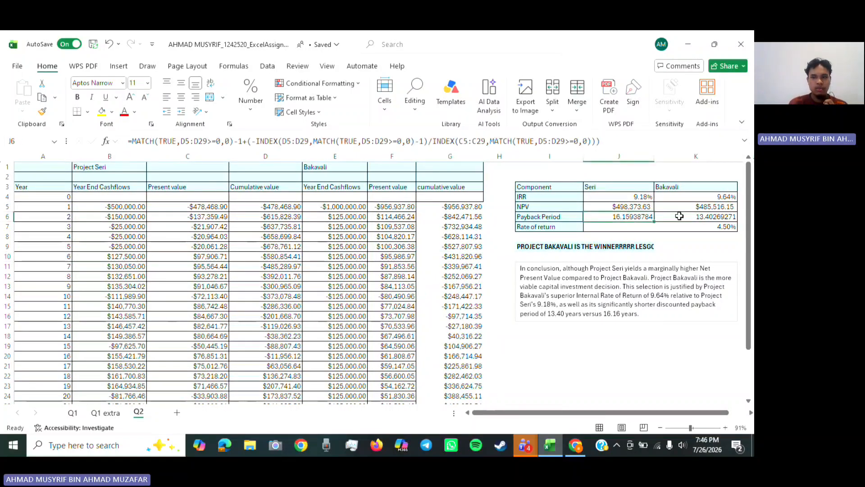
left_click(705, 216)
Read the conclusion below the component table on which project is the more viable investment.
scroll(490, 238, "right", 2)
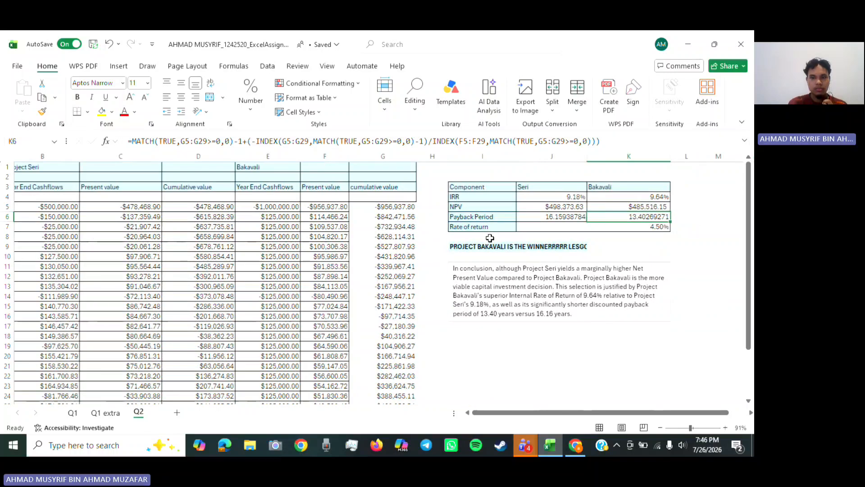
scroll(525, 242, "down", 2)
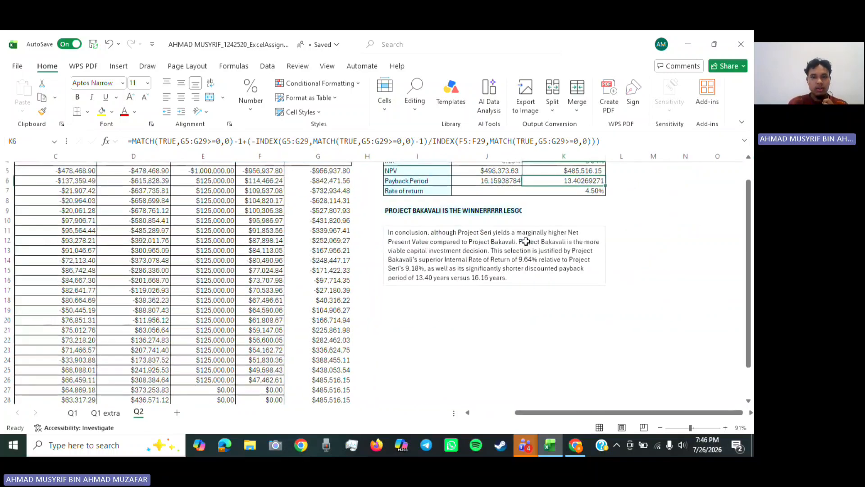
scroll(526, 242, "up", 1)
scroll(527, 242, "right", 1)
scroll(527, 241, "up", 2)
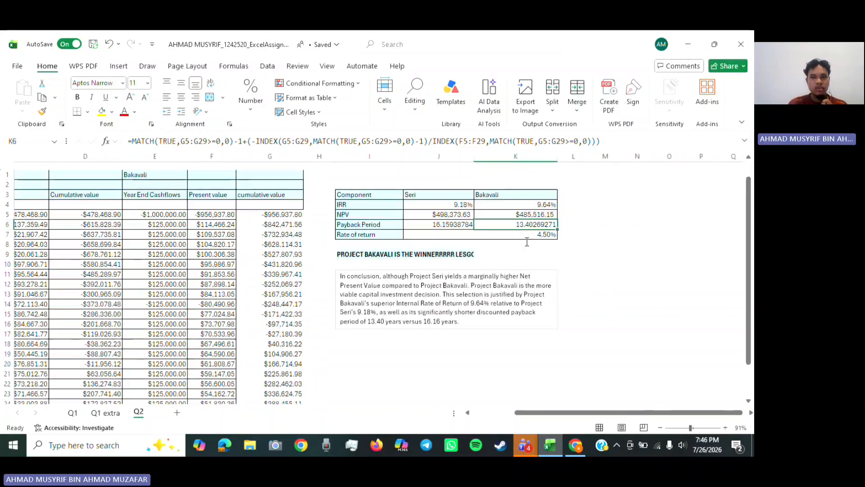
scroll(526, 242, "right", 1)
left_click(527, 240)
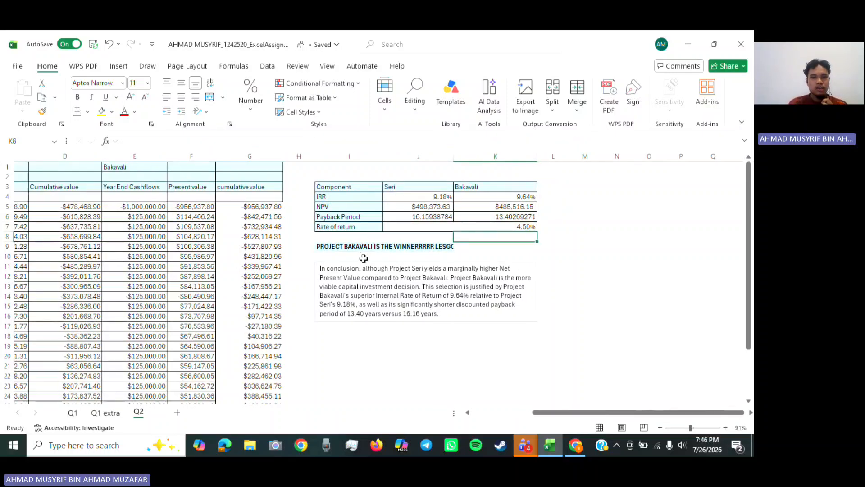
scroll(364, 258, "down", 3)
left_click(363, 259)
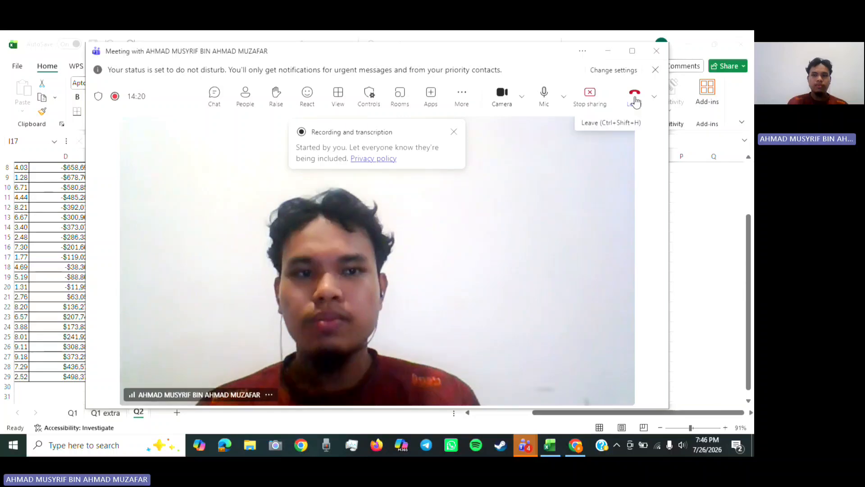
Stop sharing the screen in the Microsoft Teams meeting.
left_click(636, 101)
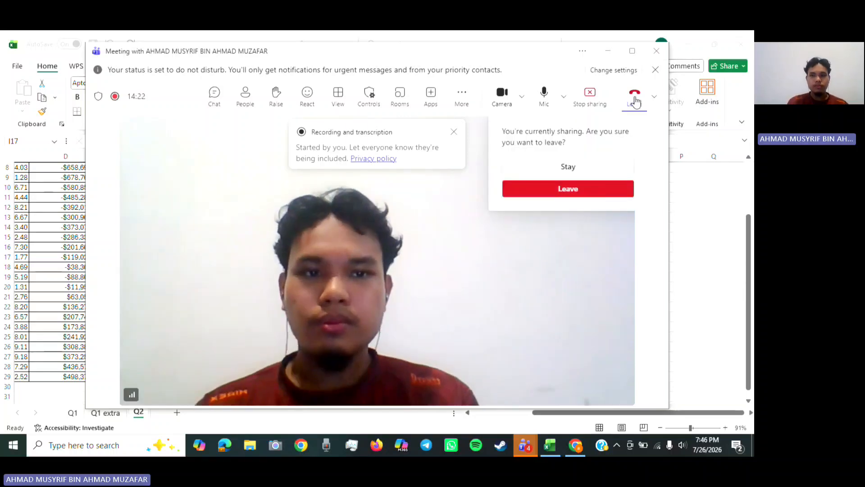
left_click(594, 101)
left_click(593, 100)
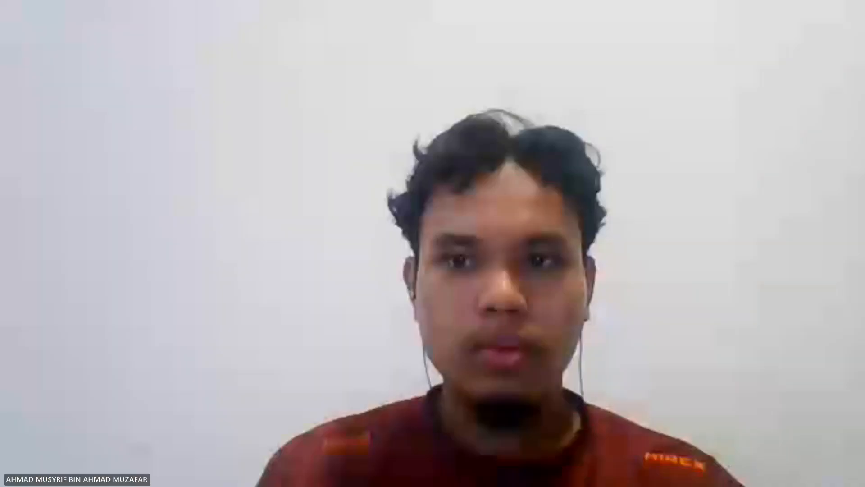